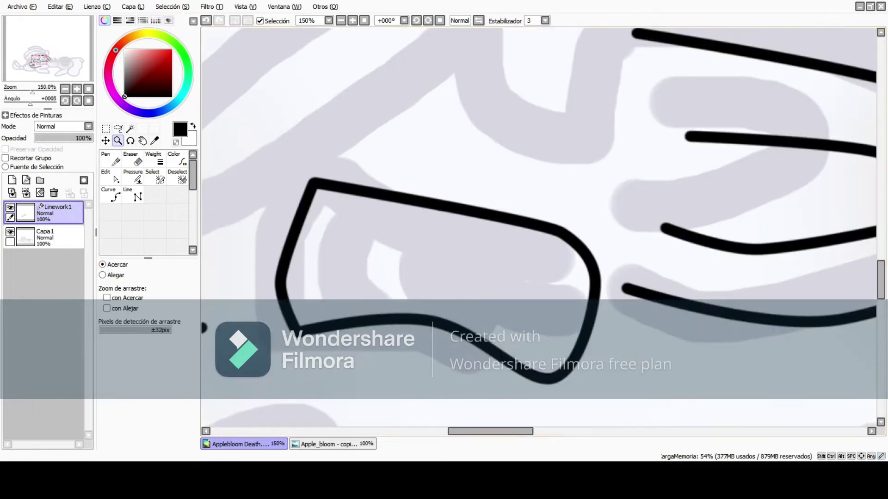
- Erase the old eye shape on the Linework1 layer and redraw the eye outline and iris edge with size 14 curves
{"action": "left_click", "coordinate": [125, 164]}
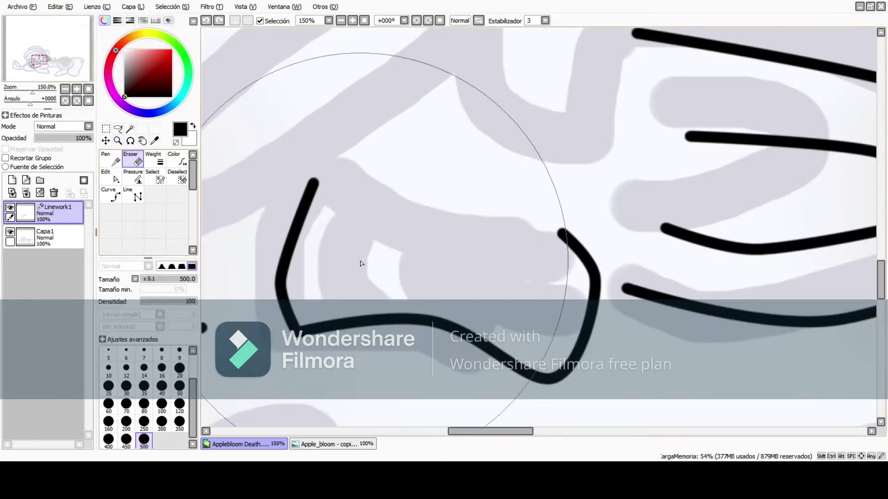
{"action": "left_click", "coordinate": [111, 196]}
{"action": "left_click", "coordinate": [323, 157]}
{"action": "left_click", "coordinate": [355, 207]}
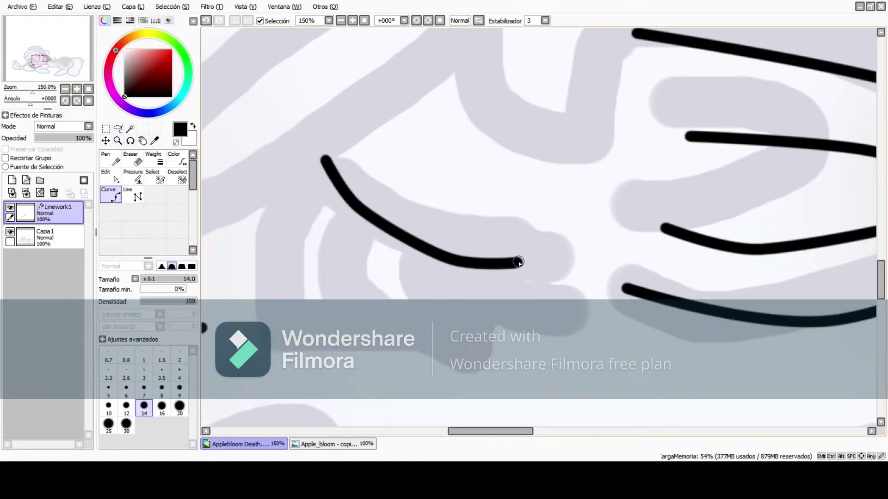
{"action": "left_click", "coordinate": [520, 262]}
{"action": "left_click", "coordinate": [502, 349]}
{"action": "left_click", "coordinate": [249, 314]}
{"action": "left_click", "coordinate": [324, 161]}
{"action": "double_click", "coordinate": [342, 305]}
- Draw solid black lashes at the eye's outer corner and fill the iris black with the Pen at sizes 7, 14 and 30
{"action": "key", "text": "n"}
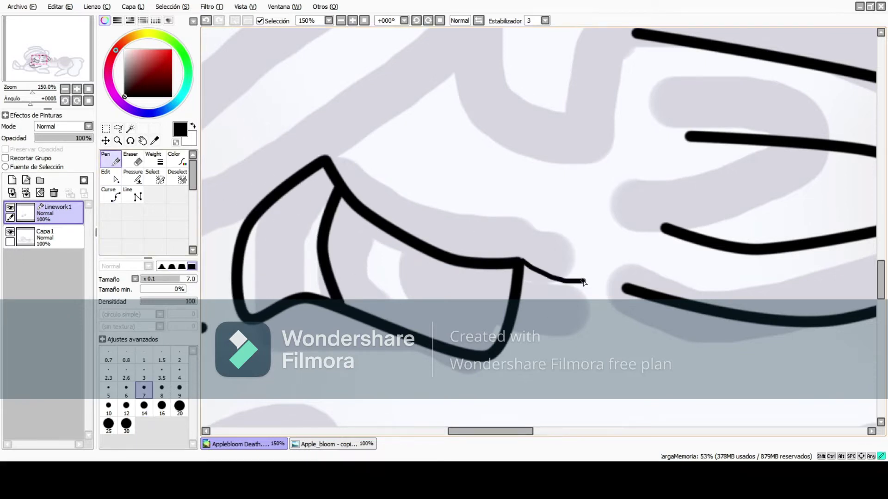
{"action": "left_click_drag", "start_coordinate": [583, 282], "coordinate": [517, 306]}
{"action": "left_click", "coordinate": [144, 405]}
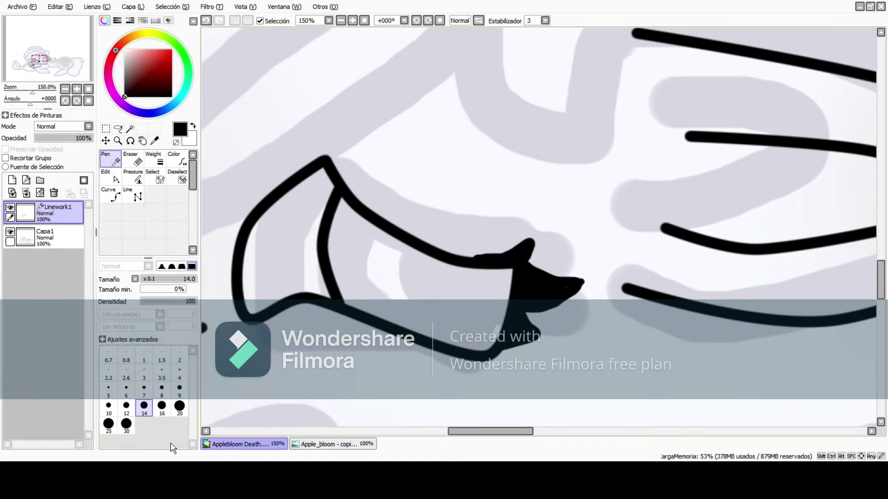
{"action": "left_click", "coordinate": [127, 427]}
{"action": "mouse_move", "coordinate": [388, 240]}
{"action": "left_mouse_down"}
{"action": "mouse_move", "coordinate": [393, 311]}
{"action": "mouse_move", "coordinate": [443, 346]}
{"action": "mouse_move", "coordinate": [487, 347]}
{"action": "mouse_move", "coordinate": [513, 275]}
{"action": "mouse_move", "coordinate": [382, 264]}
{"action": "mouse_move", "coordinate": [393, 315]}
{"action": "mouse_move", "coordinate": [459, 331]}
{"action": "mouse_move", "coordinate": [480, 280]}
{"action": "mouse_move", "coordinate": [459, 322]}
{"action": "mouse_move", "coordinate": [479, 313]}
{"action": "left_mouse_up"}
- Trace the muzzle, mouth and jaw below the eye with size 14 curves following the sketch
{"action": "left_click", "coordinate": [111, 197]}
{"action": "left_click", "coordinate": [144, 407]}
{"action": "left_click_drag", "start_coordinate": [39, 60], "coordinate": [42, 70]}
{"action": "left_click", "coordinate": [319, 128]}
{"action": "double_click", "coordinate": [259, 212]}
{"action": "left_click", "coordinate": [792, 366]}
{"action": "left_click", "coordinate": [833, 387]}
{"action": "mouse_move", "coordinate": [832, 388]}
{"action": "left_mouse_down"}
{"action": "mouse_move", "coordinate": [509, 351]}
{"action": "mouse_move", "coordinate": [380, 312]}
{"action": "left_mouse_up"}
- Trace the sketched shapes in front of the muzzle, including the two pointed loops and the piece joining them
{"action": "left_click_drag", "start_coordinate": [44, 69], "coordinate": [28, 76]}
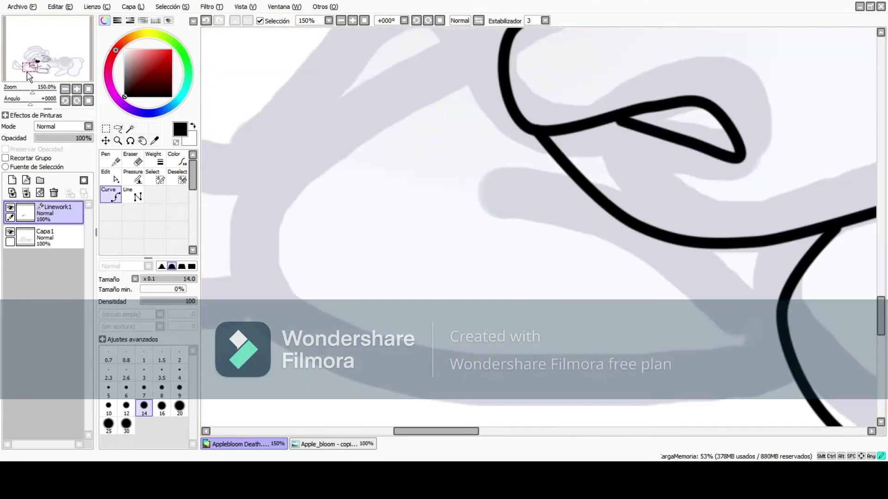
{"action": "mouse_move", "coordinate": [398, 151]}
{"action": "left_mouse_down"}
{"action": "mouse_move", "coordinate": [688, 152]}
{"action": "mouse_move", "coordinate": [631, 321]}
{"action": "mouse_move", "coordinate": [682, 271]}
{"action": "left_mouse_up"}
{"action": "mouse_move", "coordinate": [696, 177]}
{"action": "left_mouse_down"}
{"action": "mouse_move", "coordinate": [719, 250]}
{"action": "mouse_move", "coordinate": [769, 256]}
{"action": "left_mouse_up"}
{"action": "mouse_move", "coordinate": [646, 223]}
{"action": "left_mouse_down"}
{"action": "mouse_move", "coordinate": [339, 111]}
{"action": "mouse_move", "coordinate": [601, 363]}
{"action": "left_mouse_up"}
{"action": "mouse_move", "coordinate": [377, 38]}
{"action": "left_mouse_down"}
{"action": "mouse_move", "coordinate": [395, 119]}
{"action": "mouse_move", "coordinate": [626, 230]}
{"action": "left_mouse_up"}
{"action": "mouse_move", "coordinate": [750, 229]}
{"action": "left_mouse_down"}
{"action": "mouse_move", "coordinate": [551, 250]}
{"action": "mouse_move", "coordinate": [426, 298]}
{"action": "mouse_move", "coordinate": [599, 176]}
{"action": "mouse_move", "coordinate": [634, 220]}
{"action": "left_mouse_up"}
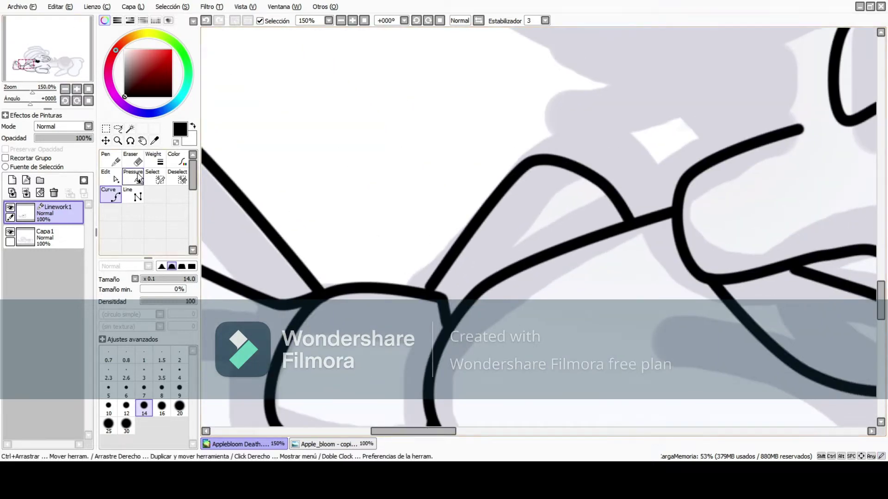
- Move the upper loop's anchor points so its curve extends to the muzzle, and tidy the lines with a size 40 eraser
{"action": "left_click", "coordinate": [111, 178]}
{"action": "left_click_drag", "start_coordinate": [535, 159], "coordinate": [693, 119]}
{"action": "left_click_drag", "start_coordinate": [657, 175], "coordinate": [605, 189]}
{"action": "mouse_move", "coordinate": [705, 134]}
{"action": "left_mouse_down"}
{"action": "mouse_move", "coordinate": [715, 159]}
{"action": "mouse_move", "coordinate": [674, 183]}
{"action": "mouse_move", "coordinate": [703, 211]}
{"action": "mouse_move", "coordinate": [687, 203]}
{"action": "mouse_move", "coordinate": [707, 188]}
{"action": "mouse_move", "coordinate": [714, 159]}
{"action": "left_mouse_up"}
{"action": "key", "text": "e"}
{"action": "left_click", "coordinate": [162, 386]}
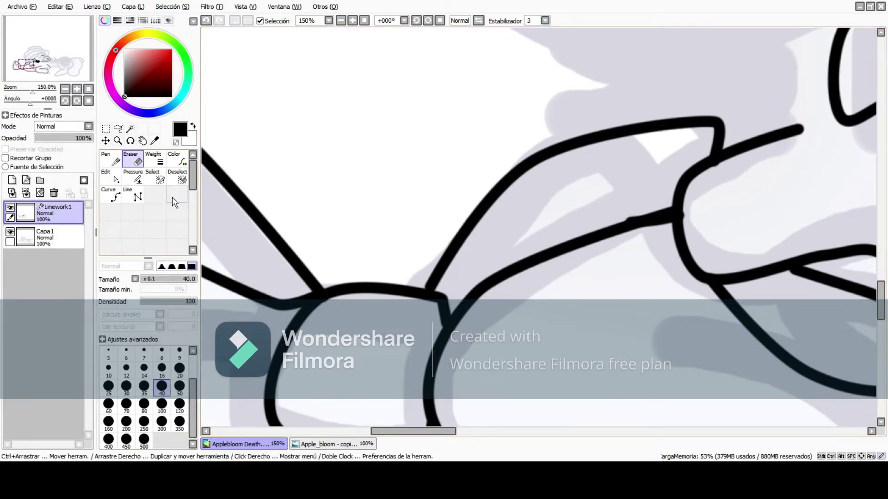
- Outline the rounded lock of hair beside the ear with size 14 curves
{"action": "left_click", "coordinate": [111, 194]}
{"action": "left_click", "coordinate": [442, 273]}
{"action": "scroll", "coordinate": [654, 143], "scroll_direction": "up", "scroll_amount": 5}
{"action": "scroll", "coordinate": [724, 296], "scroll_direction": "right", "scroll_amount": 6}
{"action": "left_click", "coordinate": [594, 396]}
{"action": "left_click", "coordinate": [403, 296]}
{"action": "left_click", "coordinate": [758, 243]}
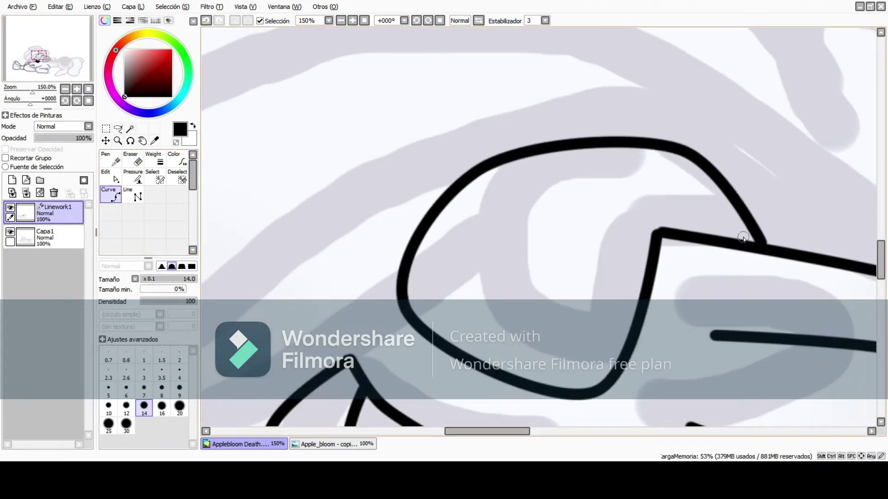
- Fill the rounded lock with curved strand lines converging at the base of the ear
{"action": "left_click", "coordinate": [423, 323]}
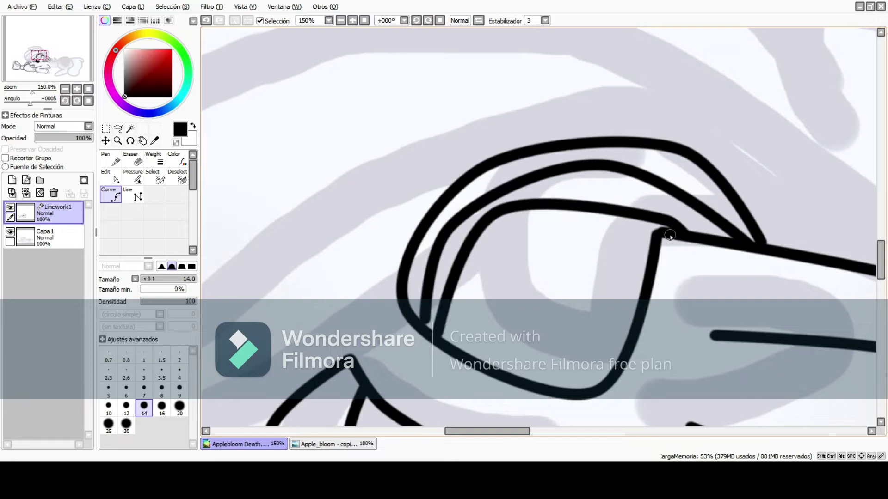
{"action": "left_click", "coordinate": [669, 232]}
{"action": "left_click", "coordinate": [467, 341]}
{"action": "left_click", "coordinate": [657, 233]}
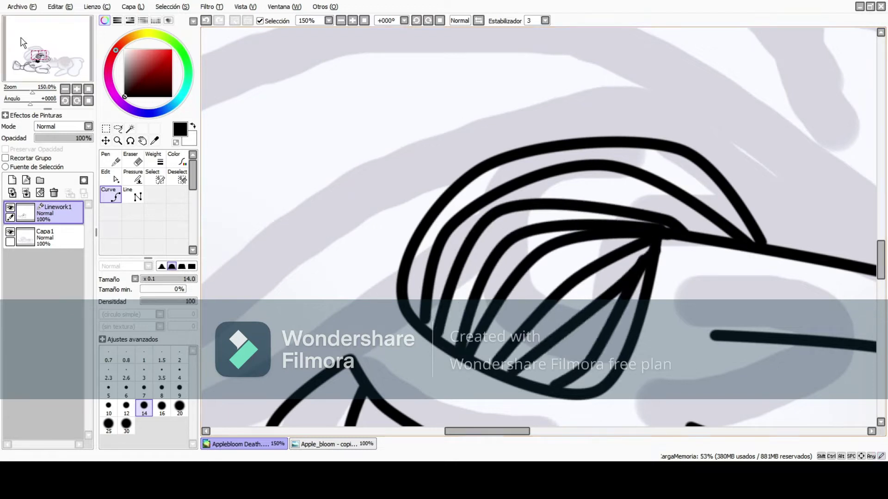
- Outline the upright mane tuft behind the rounded lock and add curved strand lines inside it
{"action": "scroll", "coordinate": [569, 388], "scroll_direction": "up", "scroll_amount": 3}
{"action": "scroll", "coordinate": [569, 388], "scroll_direction": "right", "scroll_amount": 5}
{"action": "left_click", "coordinate": [548, 113]}
{"action": "left_click", "coordinate": [585, 416]}
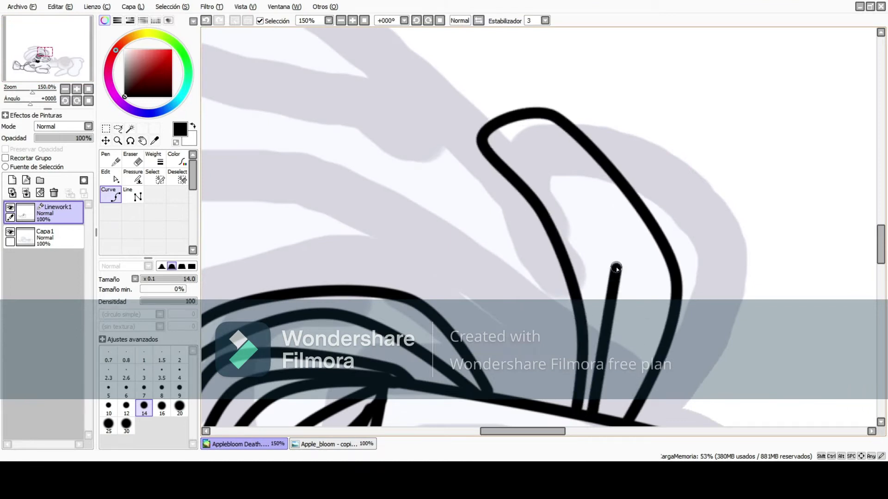
{"action": "left_click", "coordinate": [594, 226]}
{"action": "left_click", "coordinate": [511, 134]}
{"action": "double_click", "coordinate": [598, 419]}
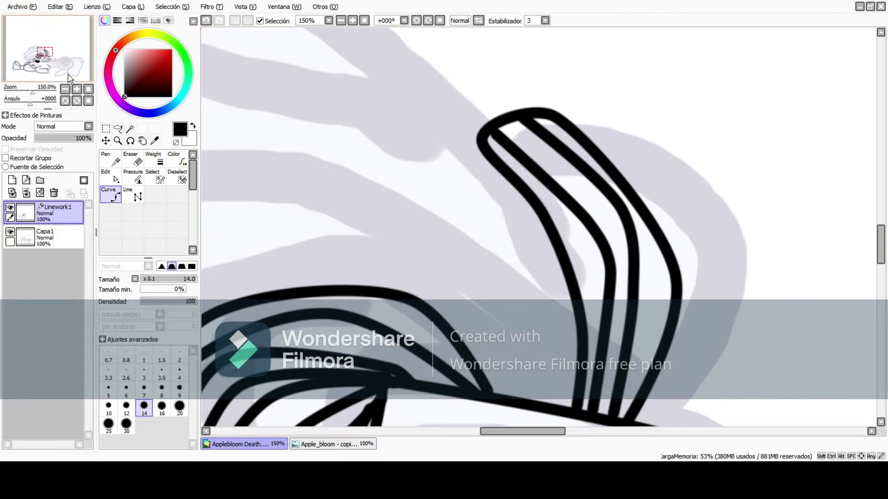
- Outline the long upper lock sweeping across the top of the mane and add strand lines along it
{"action": "left_click_drag", "start_coordinate": [27, 65], "coordinate": [20, 63]}
{"action": "left_click", "coordinate": [747, 217]}
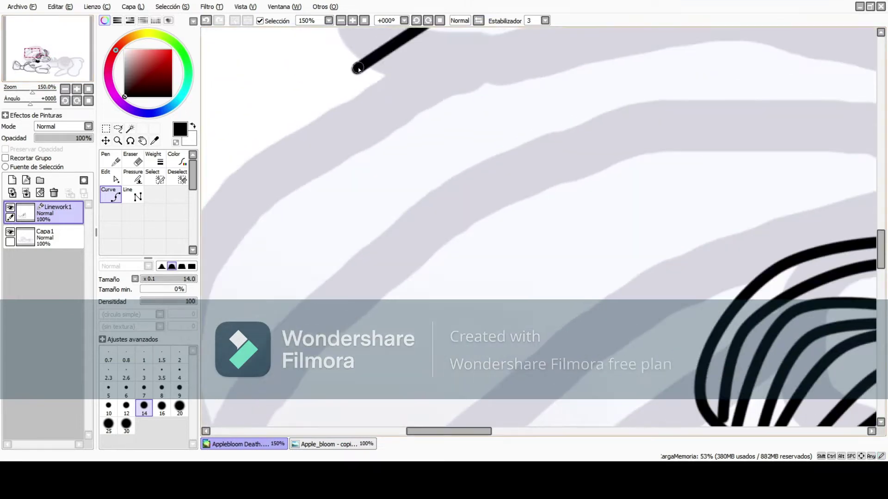
{"action": "left_click", "coordinate": [282, 139]}
{"action": "left_click", "coordinate": [309, 206]}
{"action": "left_click", "coordinate": [825, 226]}
{"action": "left_click_drag", "start_coordinate": [28, 51], "coordinate": [42, 58]}
{"action": "left_click", "coordinate": [118, 140]}
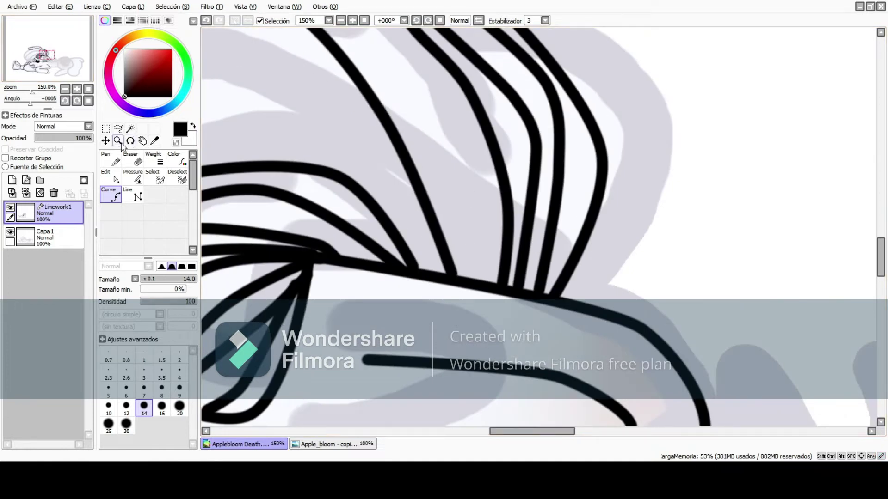
{"action": "left_click", "coordinate": [607, 153]}
{"action": "key", "text": "c"}
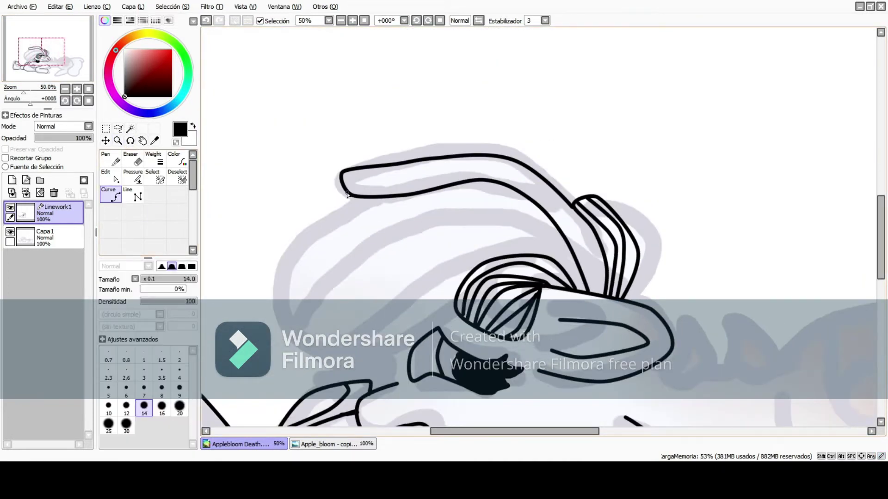
{"action": "left_click", "coordinate": [604, 298]}
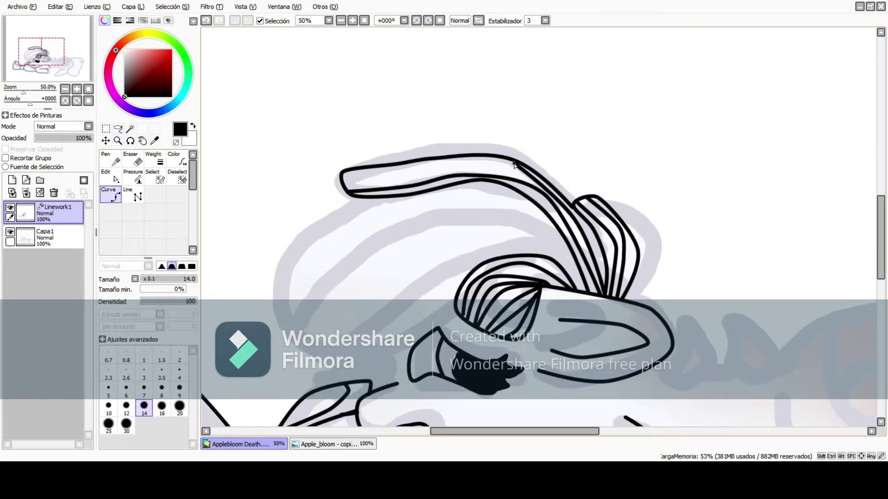
- Outline the large forelock below the upper lock and fill it with curved strand lines
{"action": "left_click", "coordinate": [283, 325]}
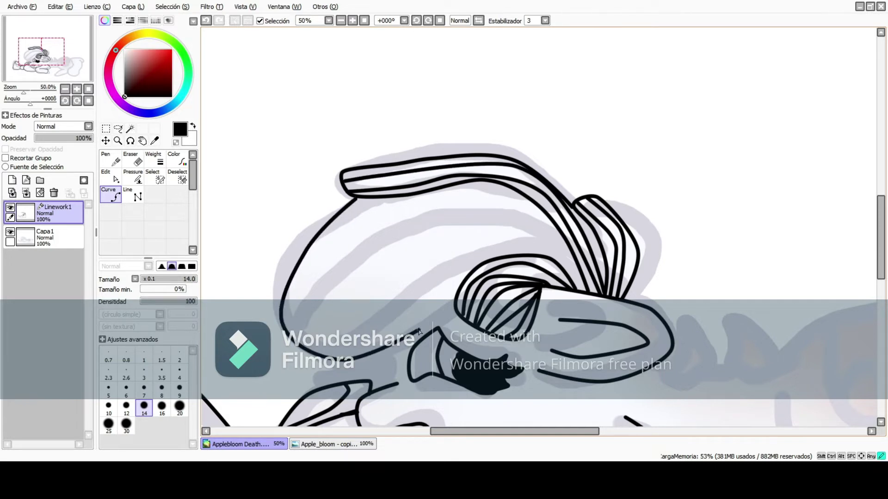
{"action": "left_click", "coordinate": [333, 356]}
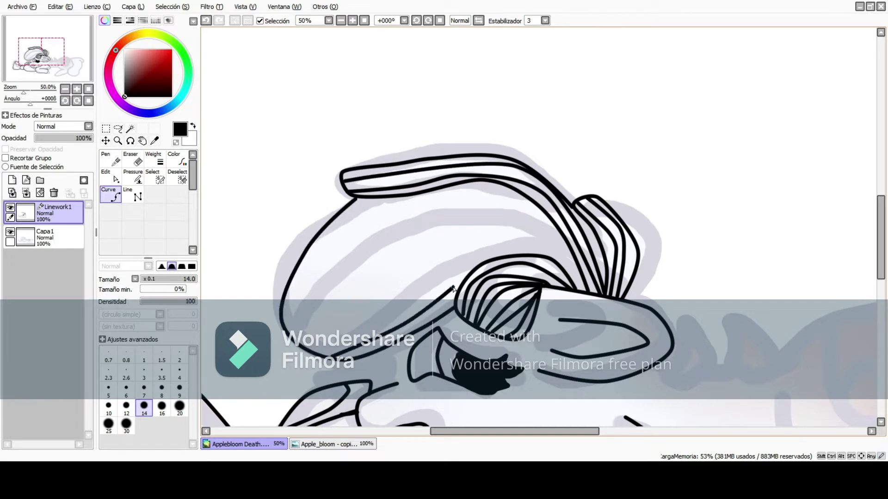
{"action": "left_click", "coordinate": [493, 248]}
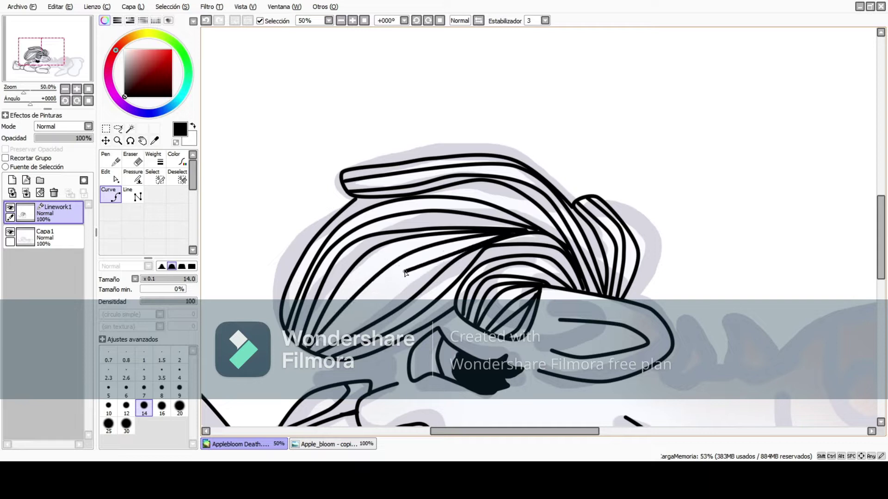
{"action": "left_click", "coordinate": [313, 355]}
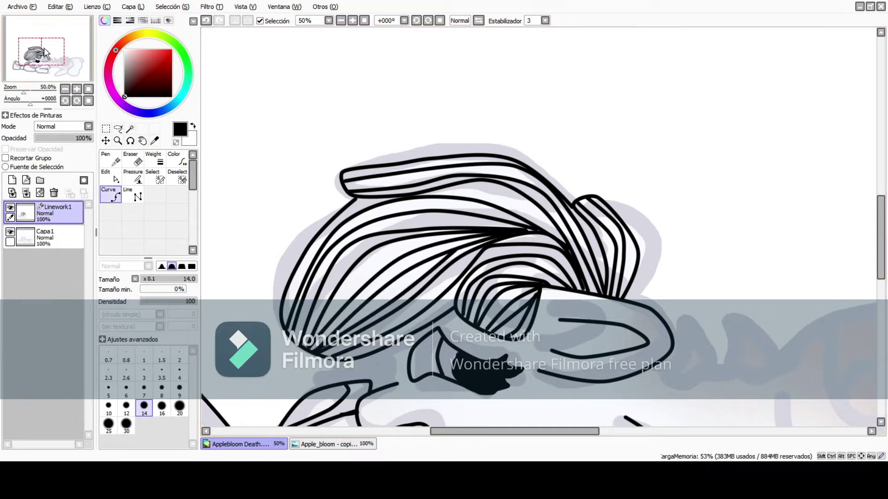
- Trace the wavy back line from the neck and continue it around the rounded rump
{"action": "left_click_drag", "start_coordinate": [45, 52], "coordinate": [60, 65]}
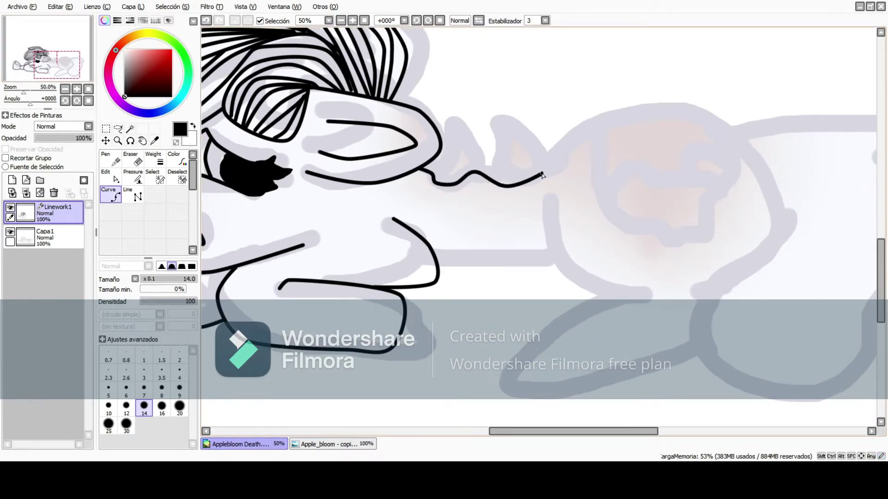
{"action": "left_click", "coordinate": [596, 125]}
{"action": "left_click", "coordinate": [781, 208]}
{"action": "double_click", "coordinate": [682, 295]}
- Trace the thigh, belly and bent hind leg, and outline the irregular patch on the rump
{"action": "left_click", "coordinate": [544, 201]}
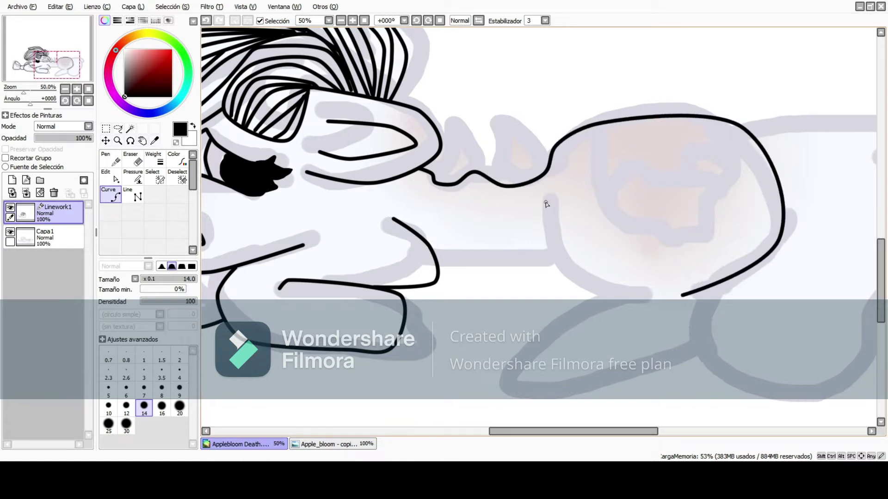
{"action": "left_click", "coordinate": [437, 264]}
{"action": "left_click", "coordinate": [620, 295]}
{"action": "left_click", "coordinate": [508, 393]}
{"action": "left_click", "coordinate": [708, 329]}
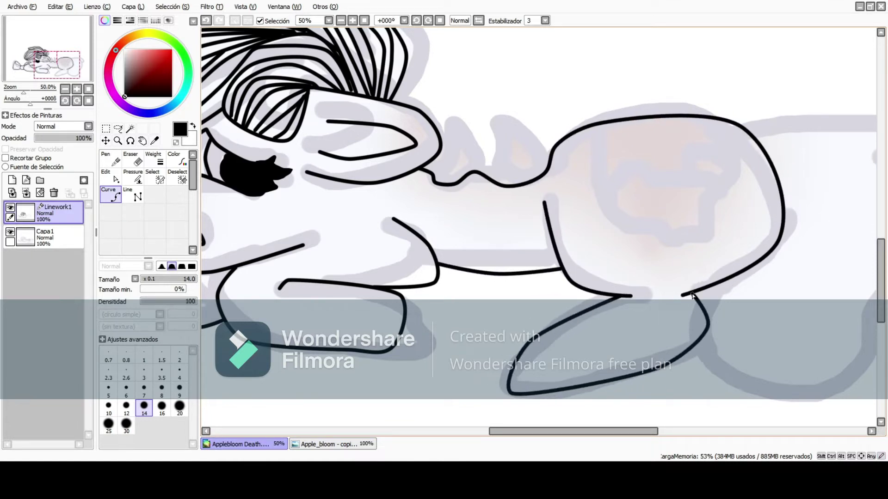
{"action": "left_click", "coordinate": [591, 130]}
{"action": "left_click", "coordinate": [612, 229]}
- Draw the tail's upper edge, its pointed outer lock and the outer curve down to the lower tip
{"action": "scroll", "coordinate": [729, 123], "scroll_direction": "right", "scroll_amount": 8}
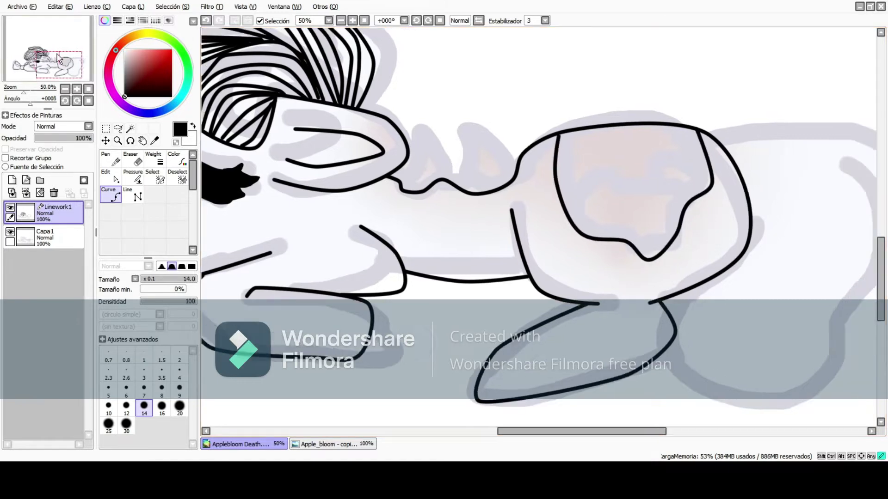
{"action": "left_click", "coordinate": [343, 159]}
{"action": "left_click", "coordinate": [517, 205]}
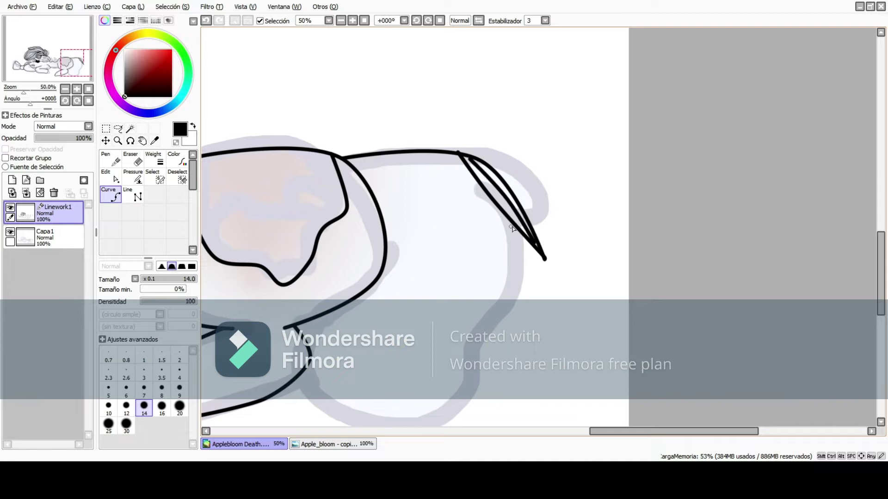
{"action": "left_click", "coordinate": [510, 226]}
{"action": "left_click", "coordinate": [397, 357]}
- Fill the tail with curved strand lines running from its base toward the lower tip
{"action": "left_click", "coordinate": [467, 208]}
{"action": "left_click", "coordinate": [452, 158]}
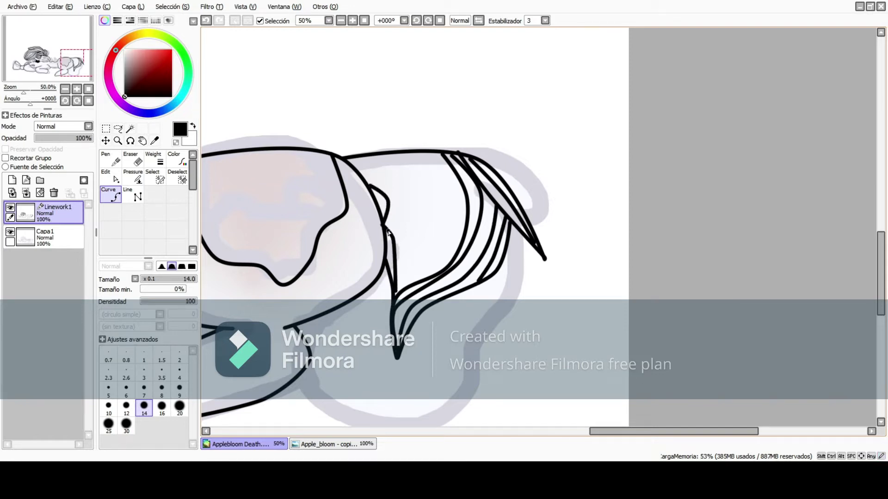
{"action": "left_click", "coordinate": [349, 162]}
{"action": "left_click", "coordinate": [418, 159]}
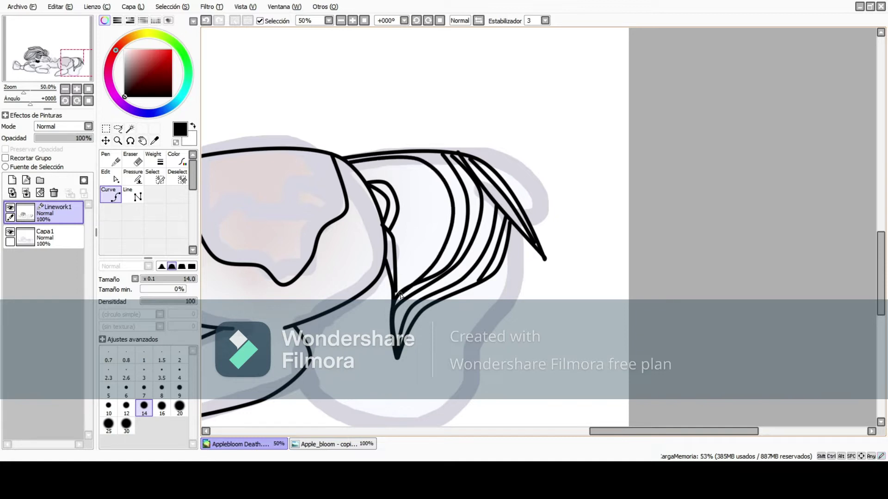
{"action": "left_click", "coordinate": [433, 219]}
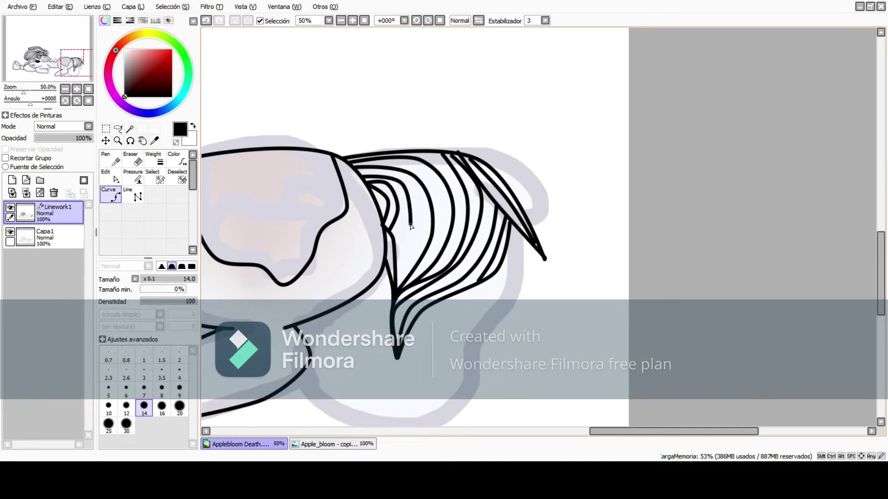
- Draw curved dividing lines inside the rump patch and trace the pointed shapes along the back
{"action": "left_click", "coordinate": [89, 89]}
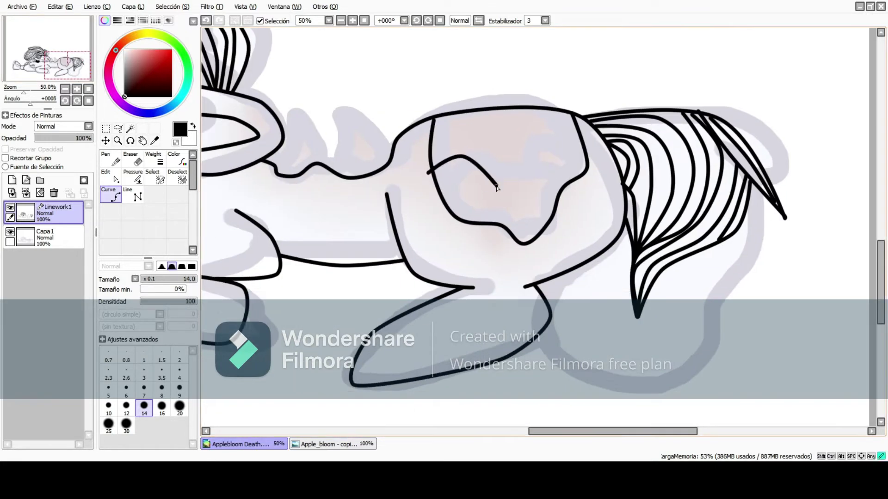
{"action": "key", "text": "ctrl"}
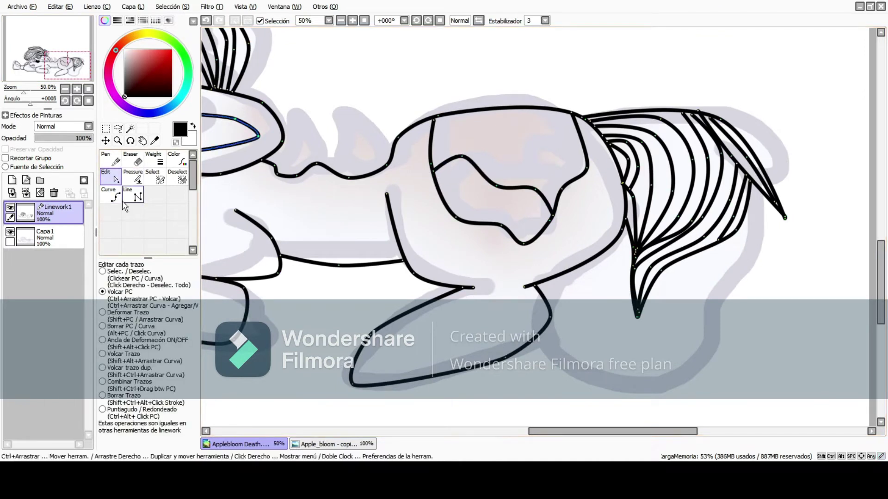
{"action": "key", "text": "ctrl"}
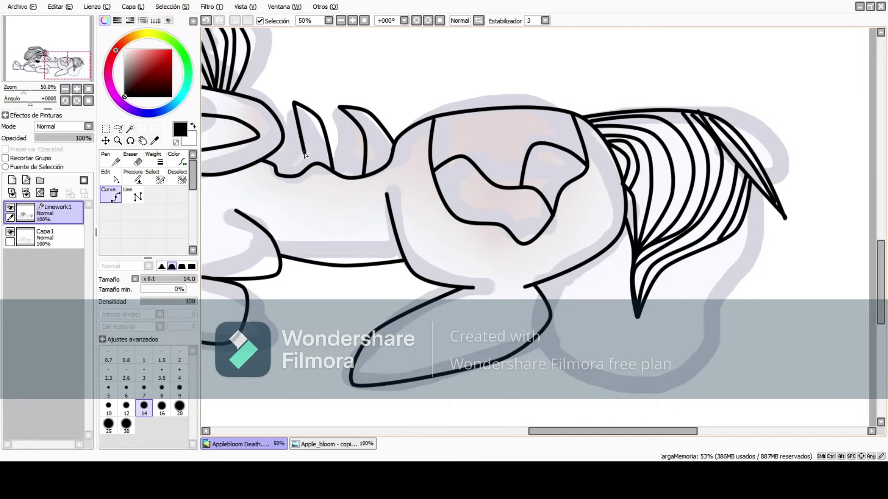
- Clear the rough sketch from the Capa1 layer
{"action": "left_click", "coordinate": [56, 236]}
{"action": "left_click", "coordinate": [40, 192]}
{"action": "left_click", "coordinate": [117, 140]}
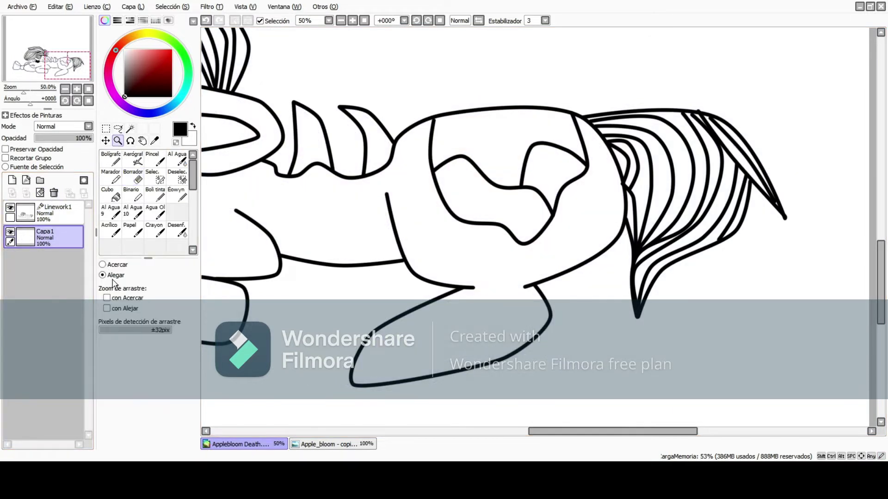
{"action": "left_click", "coordinate": [633, 239]}
- On the Linework1 layer, outline the far eye shape under the forelock and fill it solid black with the Pen
{"action": "left_click", "coordinate": [103, 265]}
{"action": "left_click", "coordinate": [315, 203]}
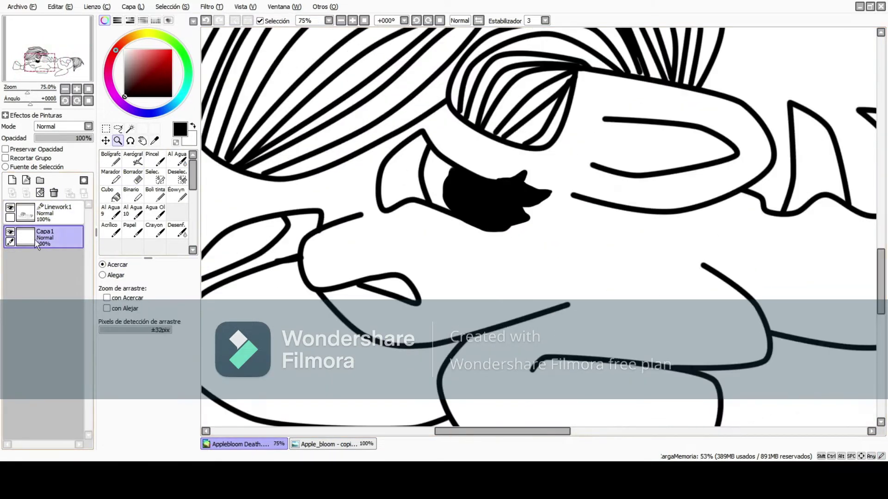
{"action": "left_click", "coordinate": [55, 212]}
{"action": "left_click", "coordinate": [115, 198]}
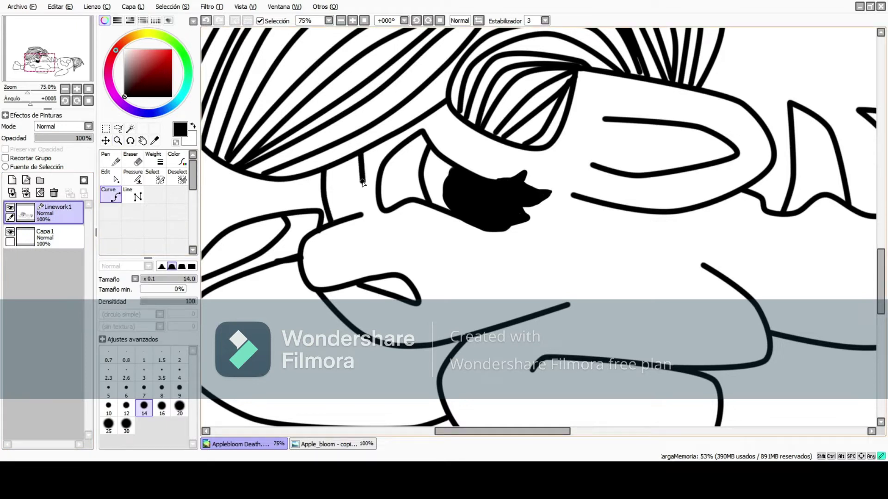
{"action": "double_click", "coordinate": [352, 214]}
{"action": "key", "text": "n"}
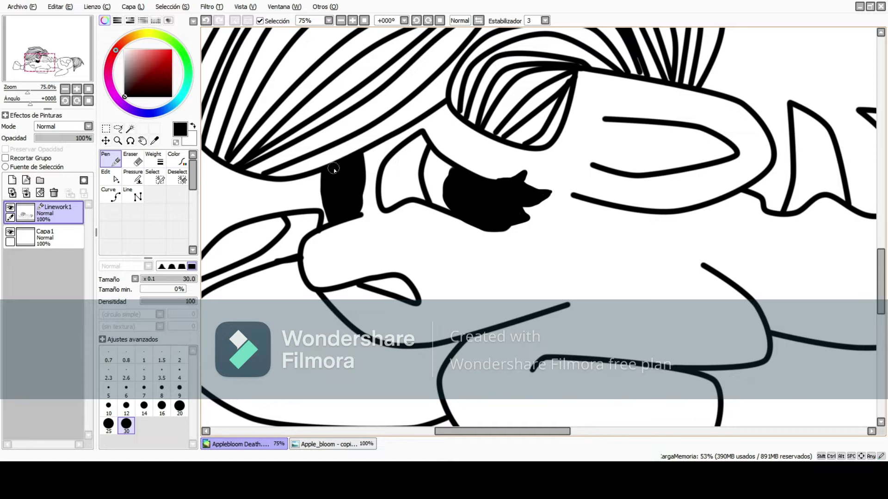
- Select the empty area around the pony with the Magic Wand on Linework1, then invert the selection to cover the pony
{"action": "key", "text": "w"}
{"action": "left_click", "coordinate": [215, 176]}
{"action": "left_click", "coordinate": [172, 6]}
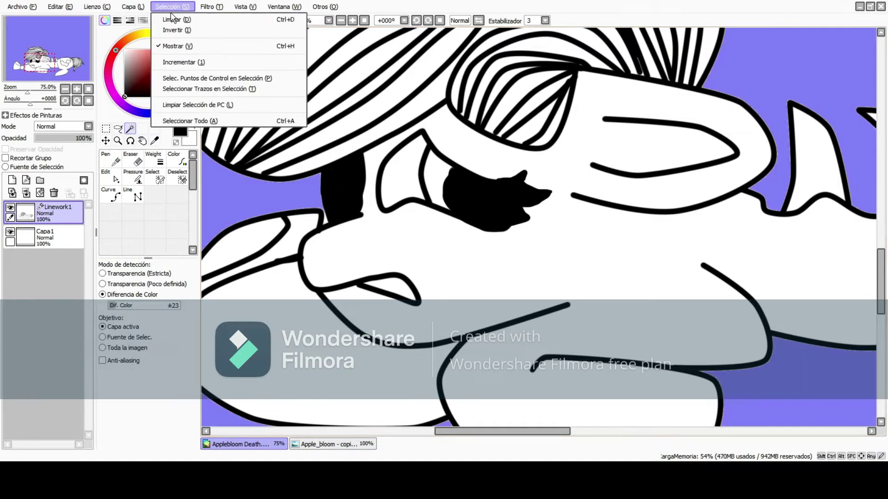
{"action": "left_click", "coordinate": [185, 18]}
- Sample the pale yellow coat colour from the Apple_bloom reference and bucket-fill the selected pony with it on the Capa1 layer
{"action": "left_click", "coordinate": [333, 444]}
{"action": "left_click", "coordinate": [155, 141]}
{"action": "left_click", "coordinate": [532, 252]}
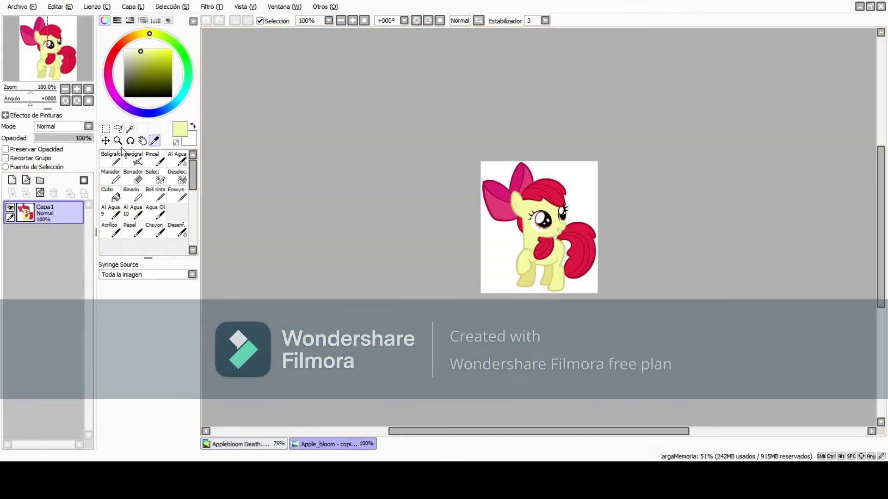
{"action": "left_click", "coordinate": [118, 140]}
{"action": "left_click", "coordinate": [566, 263]}
{"action": "left_click", "coordinate": [238, 443]}
{"action": "left_click", "coordinate": [116, 194]}
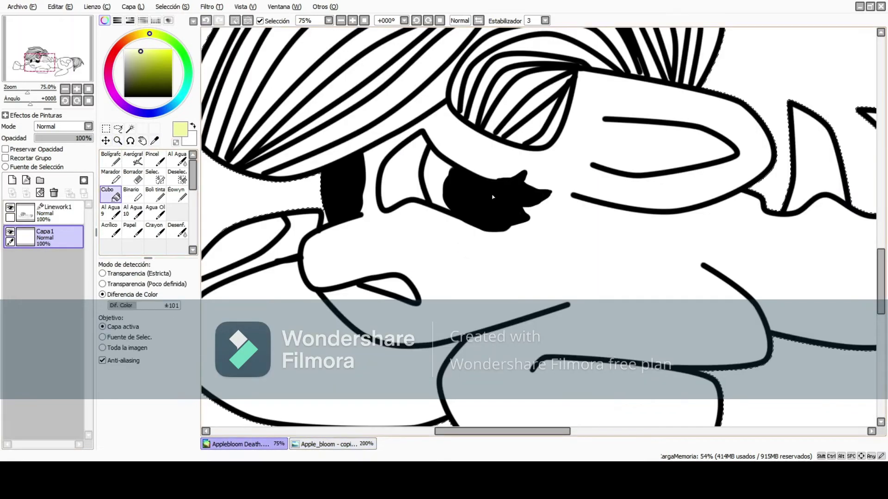
{"action": "left_click", "coordinate": [508, 259]}
- Edge the white part of the near eye with a size 16 white pen and fill it completely
{"action": "left_click", "coordinate": [118, 141]}
{"action": "left_click", "coordinate": [393, 185]}
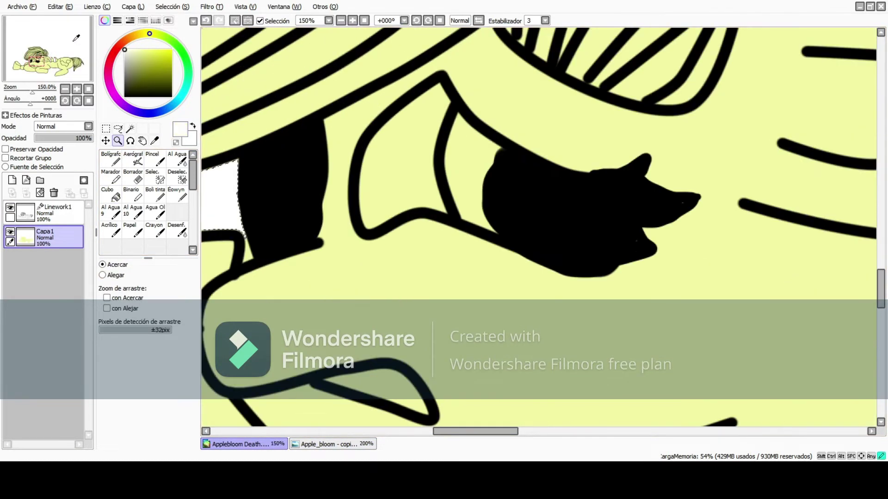
{"action": "left_click", "coordinate": [111, 160]}
{"action": "left_click", "coordinate": [162, 368]}
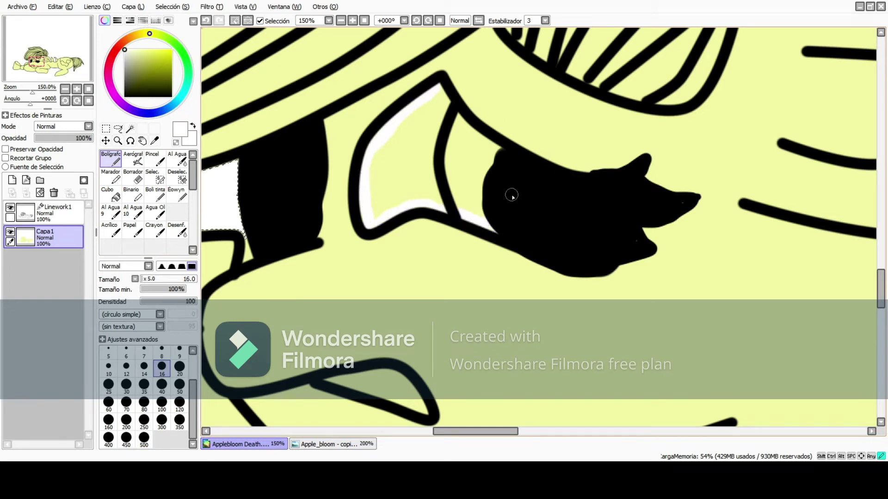
{"action": "left_click", "coordinate": [130, 128]}
{"action": "left_click", "coordinate": [407, 152]}
- Sample the orange iris colour from the Apple_bloom reference, outline the near eye's iris with it and fill it in
{"action": "left_click", "coordinate": [333, 444]}
{"action": "left_click", "coordinate": [155, 141]}
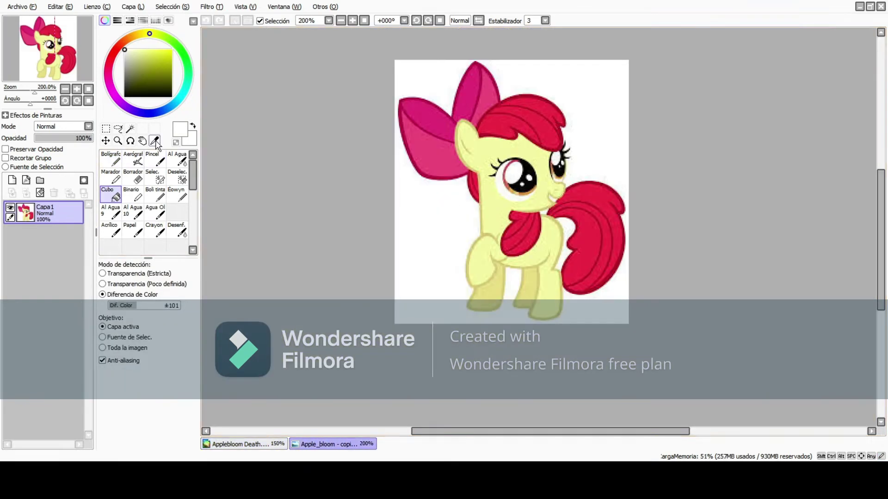
{"action": "left_click", "coordinate": [525, 192]}
{"action": "left_click", "coordinate": [245, 444]}
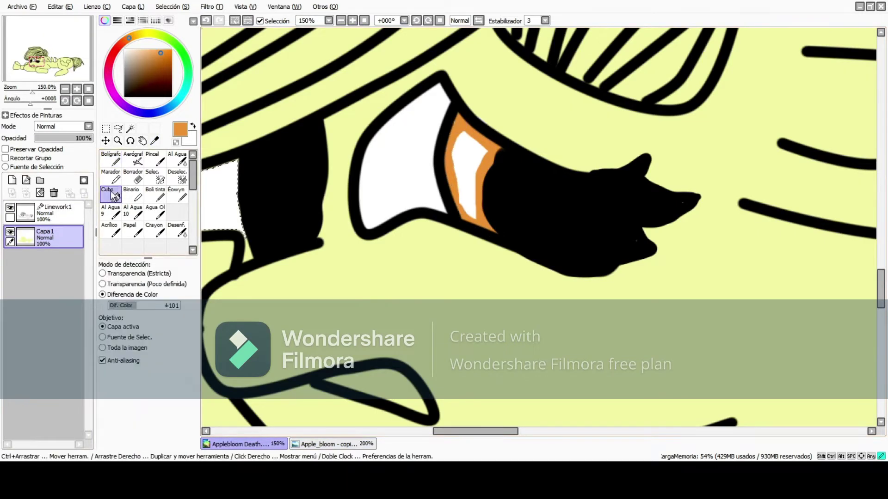
{"action": "key", "text": "f"}
{"action": "left_click", "coordinate": [465, 160]}
{"action": "key", "text": "n"}
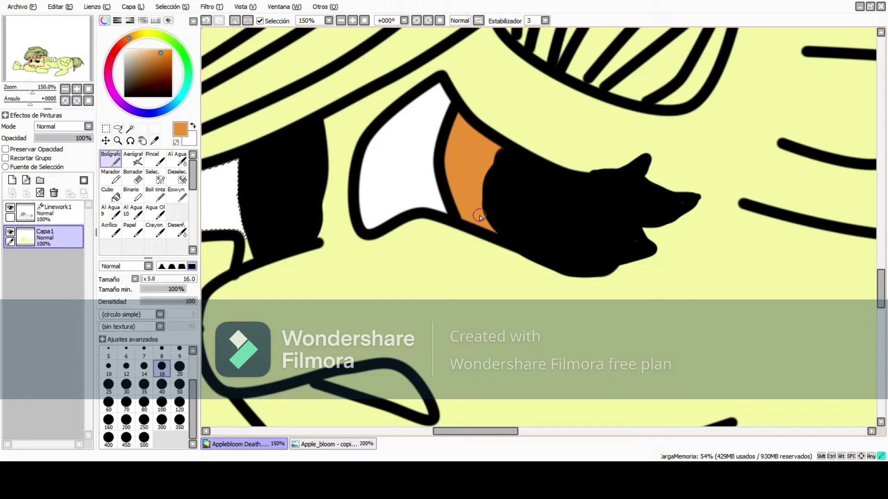
- Sample a red from the reference, make it a saturated crimson, and fill the upper half of the orange iris with it
{"action": "left_click", "coordinate": [323, 444]}
{"action": "left_click", "coordinate": [155, 141]}
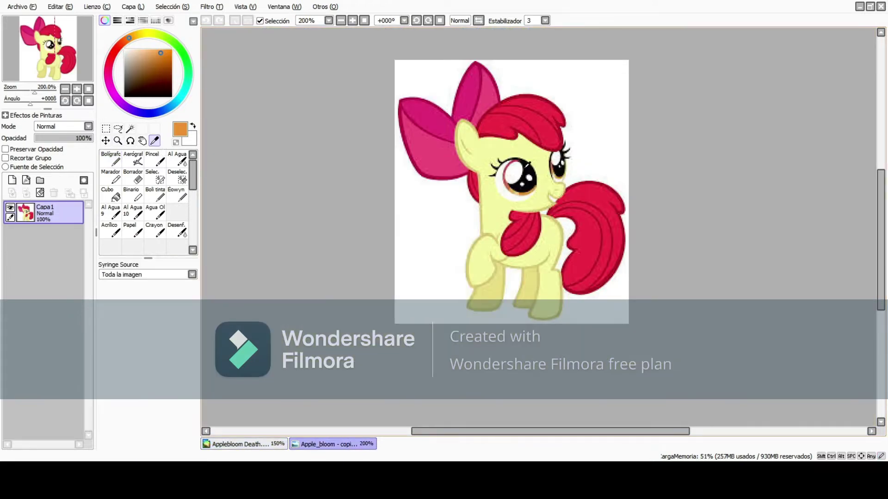
{"action": "left_click", "coordinate": [513, 158]}
{"action": "left_click", "coordinate": [271, 445]}
{"action": "key", "text": "n"}
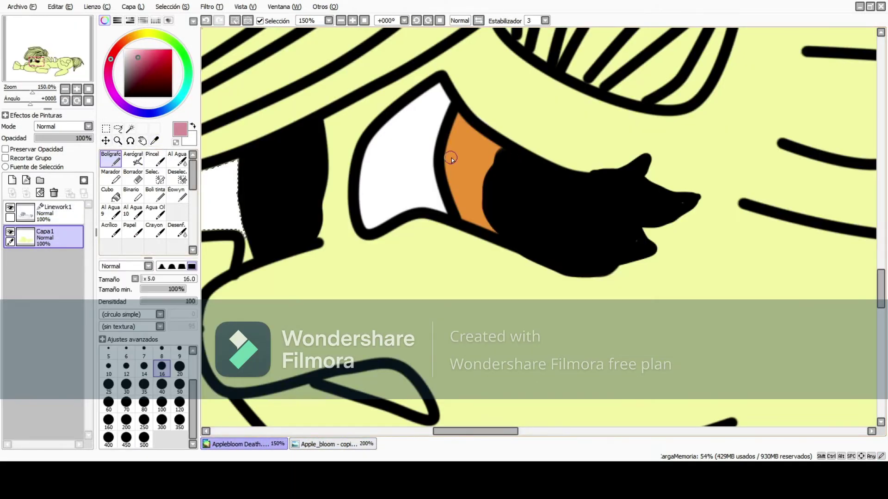
{"action": "left_click", "coordinate": [163, 53]}
{"action": "left_click", "coordinate": [115, 196]}
{"action": "left_click", "coordinate": [469, 137]}
- Blend the border between crimson and orange in the iris with the Desenf. brush into a soft gradient
{"action": "left_click", "coordinate": [177, 230]}
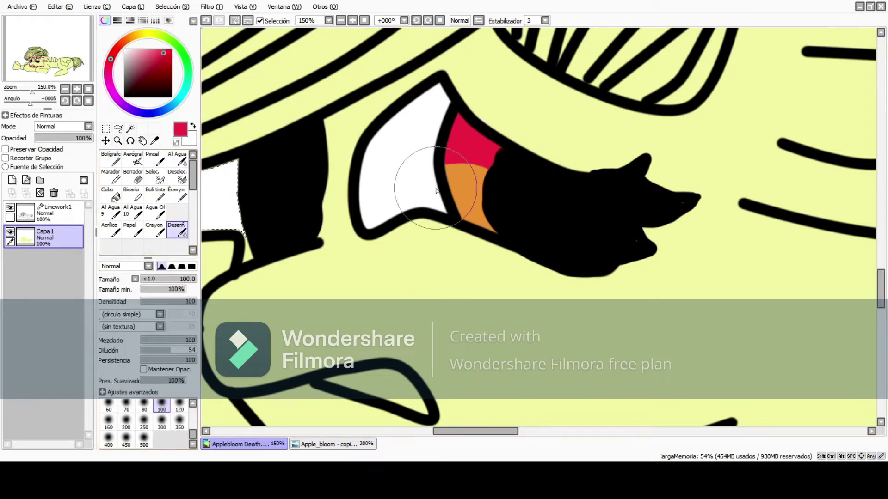
{"action": "scroll", "coordinate": [162, 416], "scroll_direction": "up", "scroll_amount": 1}
{"action": "left_click", "coordinate": [126, 406]}
{"action": "mouse_move", "coordinate": [462, 163]}
{"action": "left_mouse_down"}
{"action": "mouse_move", "coordinate": [450, 187]}
{"action": "mouse_move", "coordinate": [472, 135]}
{"action": "mouse_move", "coordinate": [482, 221]}
{"action": "left_mouse_up"}
- Paint the inside of the mouth dark red with the size 16 pen and clean its edge with the coat yellow
{"action": "left_click", "coordinate": [518, 133], "text": "alt"}
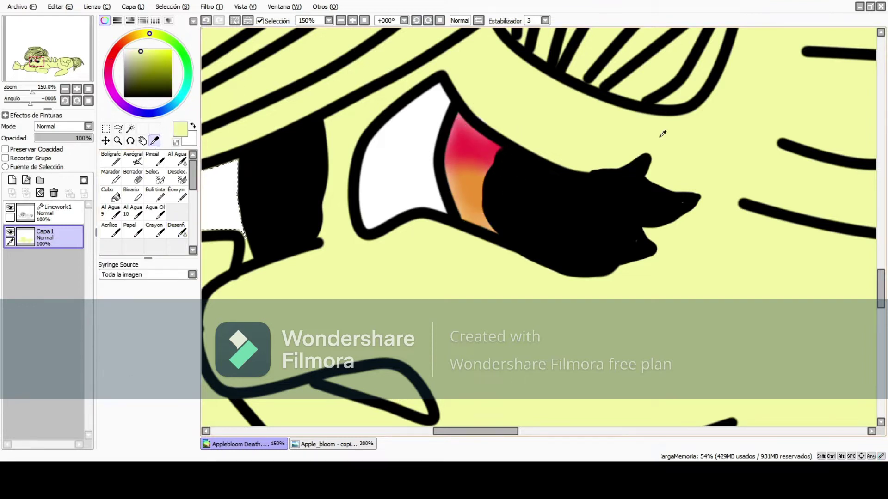
{"action": "key", "text": "n"}
{"action": "left_click_drag", "start_coordinate": [69, 56], "coordinate": [111, 47]}
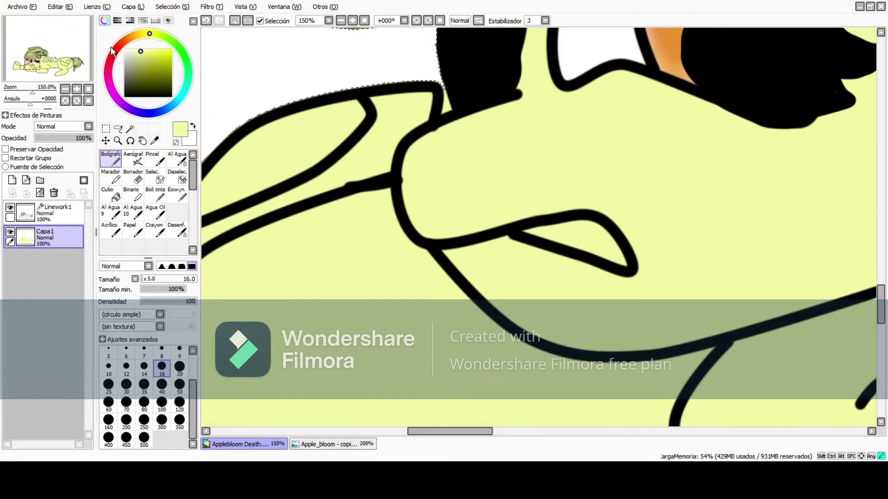
{"action": "left_click", "coordinate": [115, 49]}
{"action": "left_click_drag", "start_coordinate": [524, 233], "coordinate": [539, 236]}
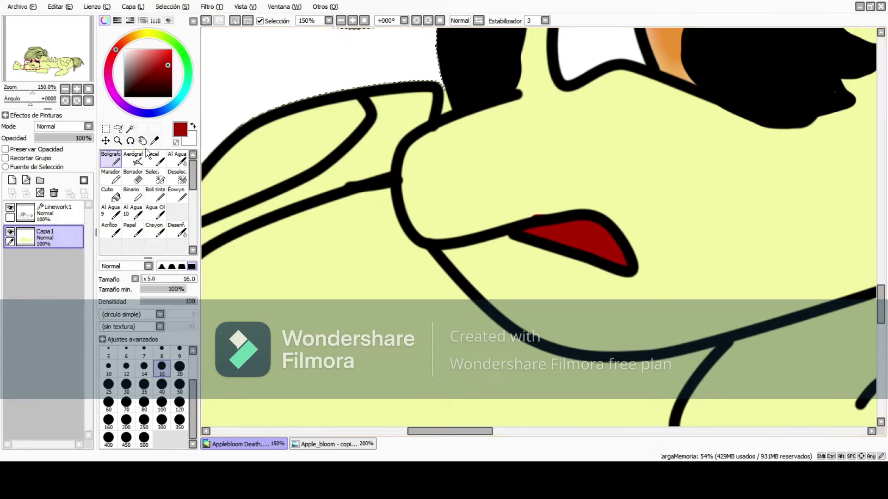
{"action": "left_click", "coordinate": [548, 206], "text": "alt"}
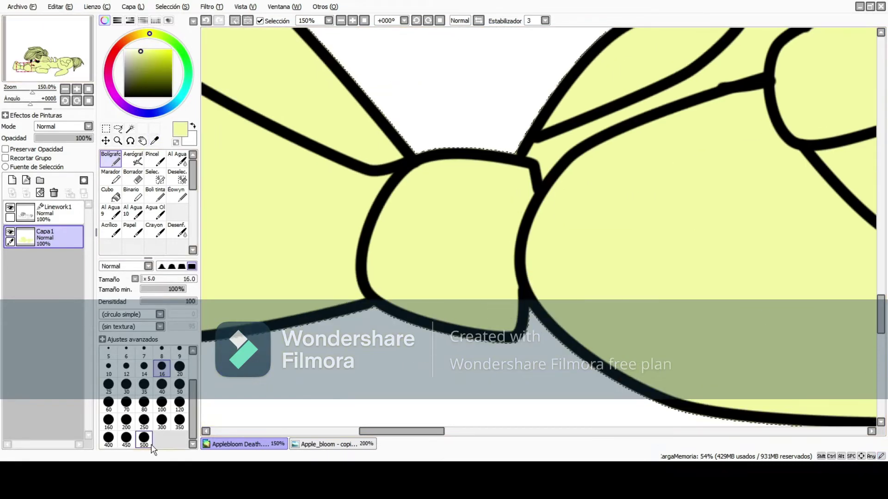
- Sample the bow's pink from the Apple_bloom reference, line the bow's edge beside the hoof and face, and fill the bow
{"action": "left_click", "coordinate": [332, 444]}
{"action": "left_click", "coordinate": [441, 159], "text": "alt"}
{"action": "left_click", "coordinate": [244, 444]}
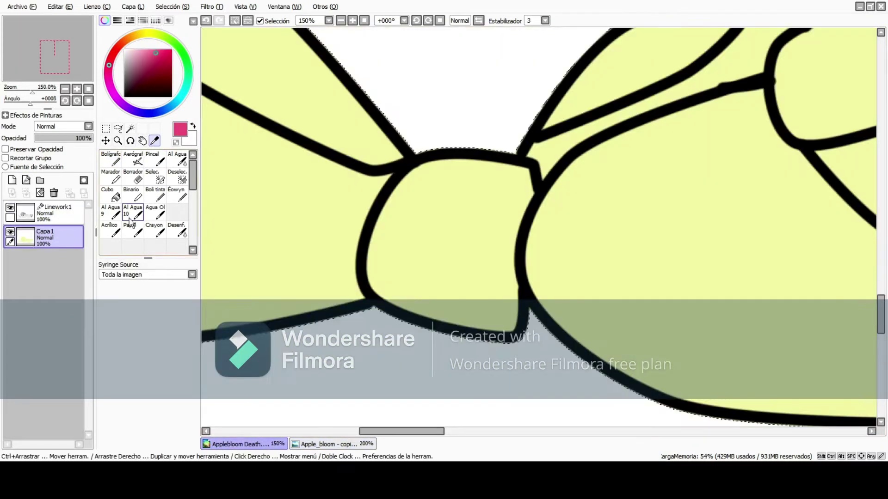
{"action": "left_click_drag", "start_coordinate": [544, 118], "coordinate": [536, 131]}
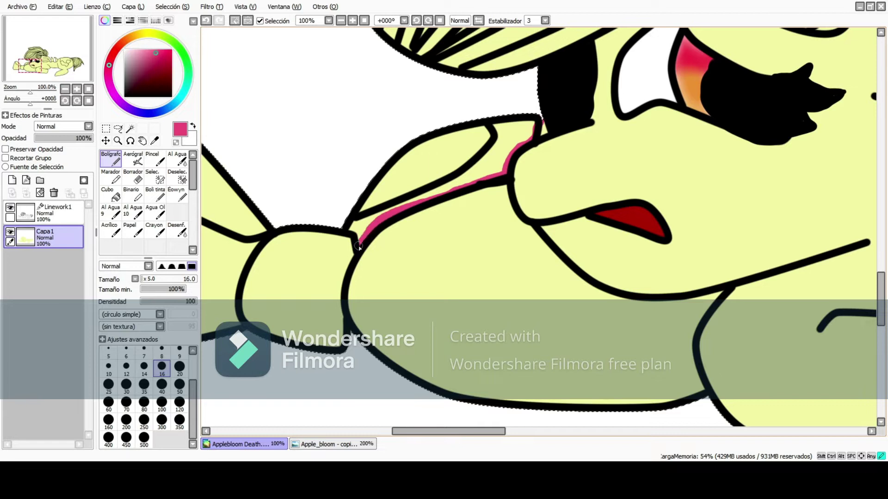
{"action": "key", "text": "g"}
{"action": "left_click", "coordinate": [340, 319]}
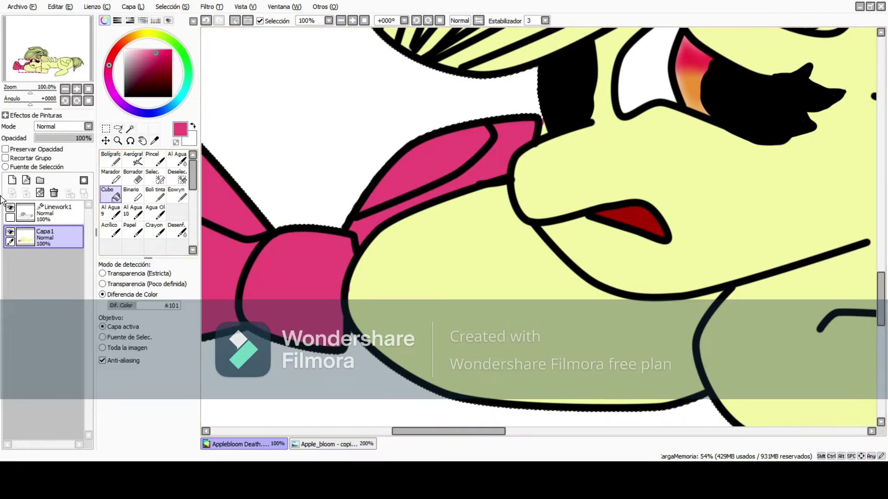
- Erase the stray pink between the bow's tip and the face on the Capa1 layer
{"action": "key", "text": "e"}
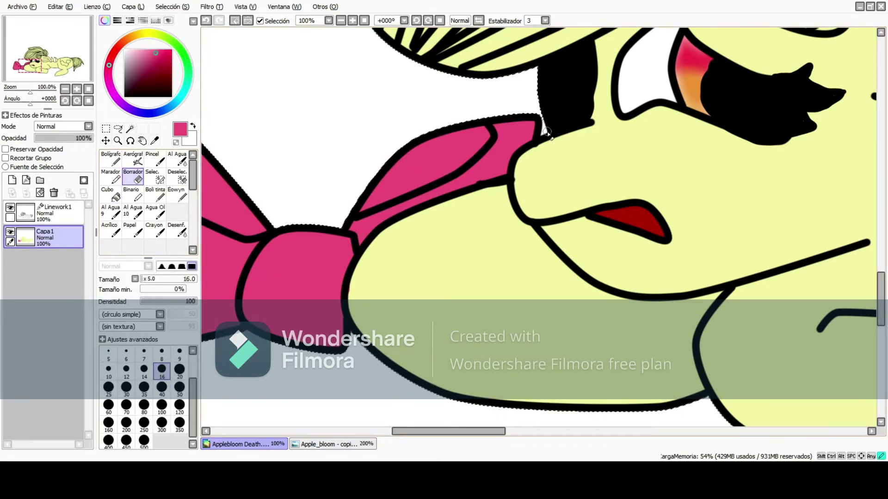
{"action": "left_click", "coordinate": [130, 128]}
{"action": "left_click", "coordinate": [56, 213]}
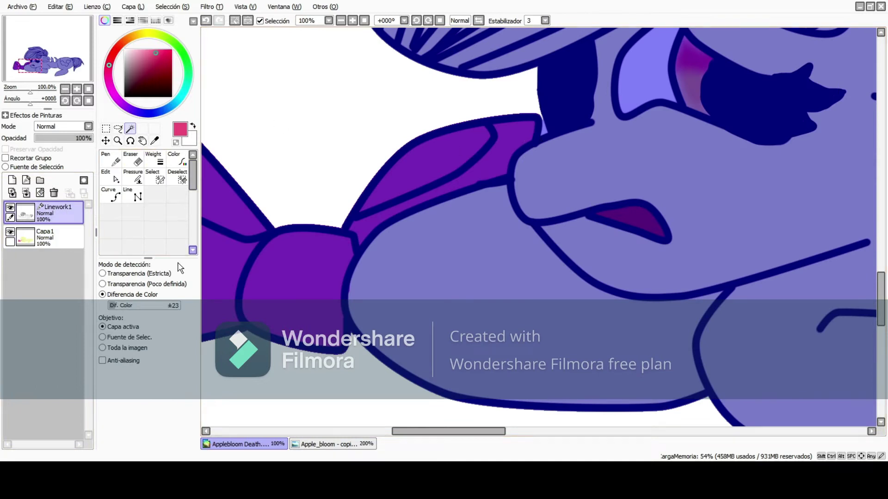
{"action": "left_click", "coordinate": [51, 245]}
- Sample the hair's crimson from the Apple_bloom reference, separate the tail from the rump with pen strokes, and fill the tail
{"action": "left_click", "coordinate": [154, 141]}
{"action": "scroll", "coordinate": [538, 226], "scroll_direction": "right", "scroll_amount": 10}
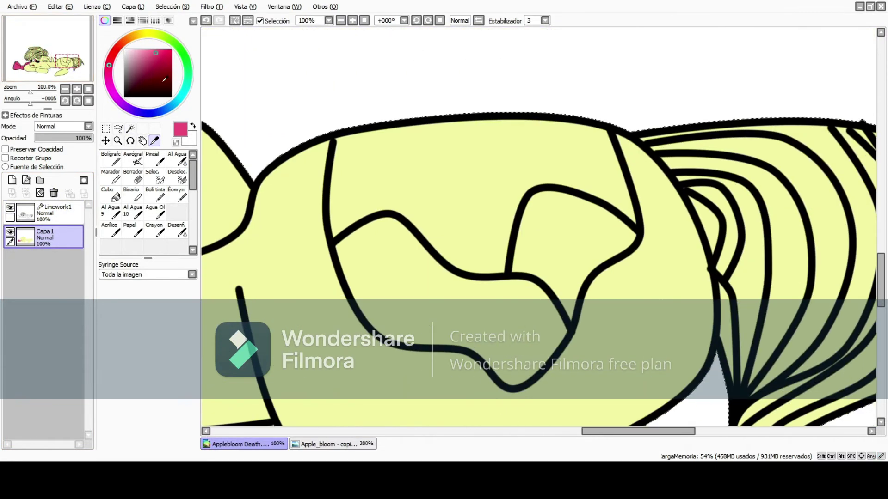
{"action": "left_click", "coordinate": [326, 444]}
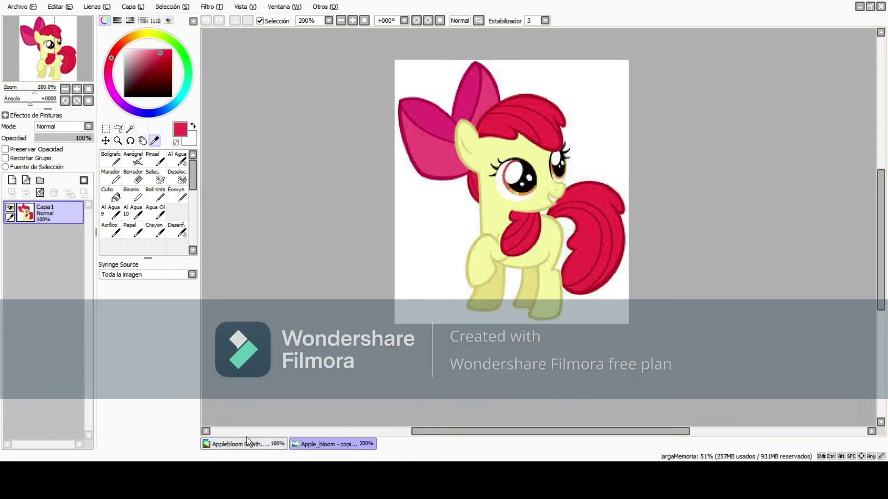
{"action": "left_click", "coordinate": [249, 445]}
{"action": "key", "text": "n"}
{"action": "left_click_drag", "start_coordinate": [277, 106], "coordinate": [308, 135]}
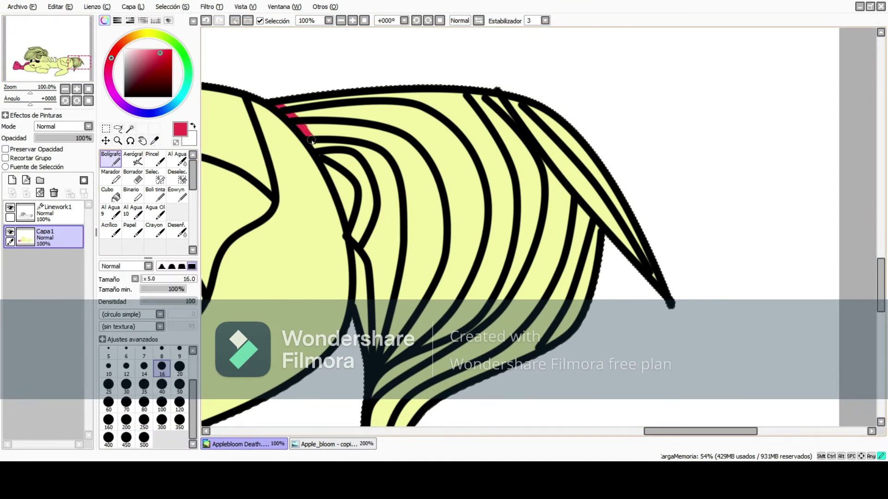
{"action": "key", "text": "g"}
{"action": "left_click", "coordinate": [356, 281]}
- Cover the red spill on the rump's edge with coat yellow and edit the adjoining tail strand line on Linework1
{"action": "left_click", "coordinate": [347, 277], "text": "alt"}
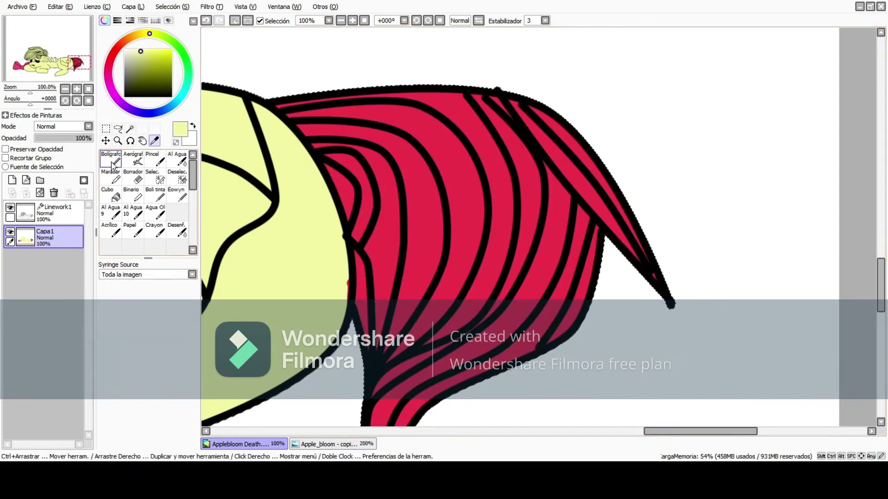
{"action": "key", "text": "n"}
{"action": "left_click", "coordinate": [56, 212]}
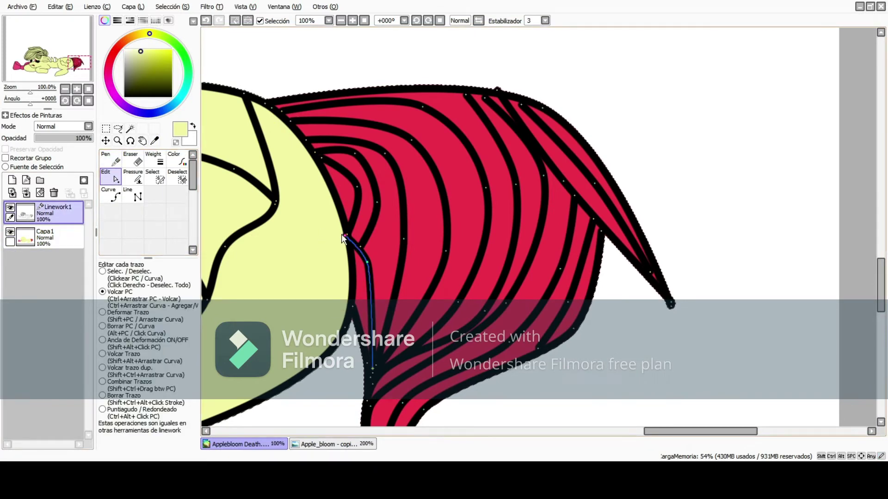
{"action": "key", "text": "alt"}
{"action": "left_click", "coordinate": [382, 245]}
{"action": "left_click", "coordinate": [55, 237]}
- Outline the mane's border with the face in crimson and fill the mane's strands on the Capa1 layer
{"action": "left_click_drag", "start_coordinate": [79, 63], "coordinate": [42, 55]}
{"action": "left_click", "coordinate": [115, 164]}
{"action": "mouse_move", "coordinate": [252, 368]}
{"action": "left_mouse_down"}
{"action": "mouse_move", "coordinate": [377, 319]}
{"action": "mouse_move", "coordinate": [467, 268]}
{"action": "mouse_move", "coordinate": [740, 204]}
{"action": "mouse_move", "coordinate": [787, 259]}
{"action": "left_mouse_up"}
{"action": "left_click", "coordinate": [111, 197]}
{"action": "left_click", "coordinate": [323, 185]}
{"action": "left_click", "coordinate": [111, 160]}
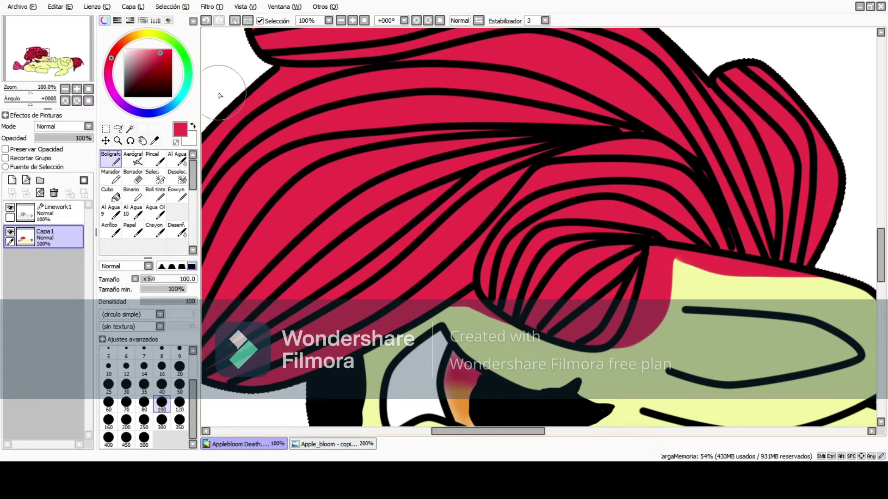
- Restore the coat yellow over the red spill on the forehead and along the ear's base using the size 20 pen and bucket
{"action": "left_click", "coordinate": [466, 335], "text": "alt"}
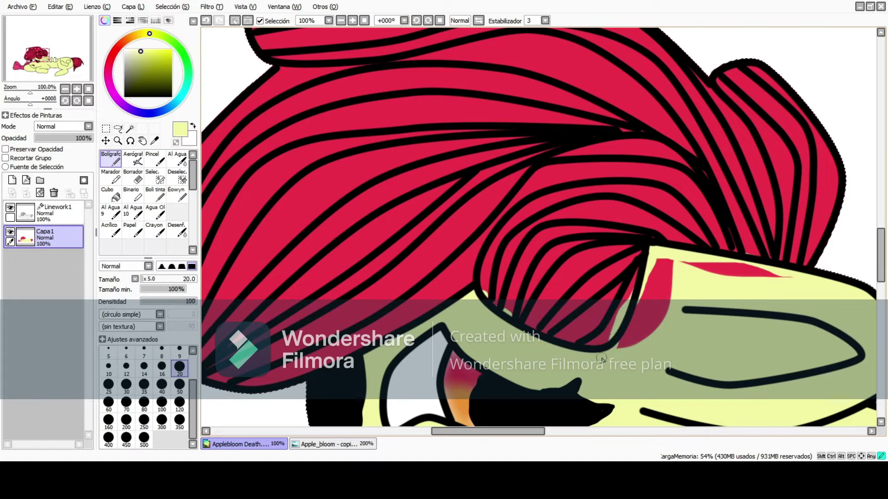
{"action": "double_click", "coordinate": [111, 196]}
{"action": "key", "text": "Escape"}
{"action": "left_click", "coordinate": [714, 271]}
{"action": "left_click", "coordinate": [661, 277]}
- Paint the remaining gaps inside the forelock crimson with the size 20 pen, then resample the coat yellow
{"action": "left_click", "coordinate": [486, 287], "text": "alt"}
{"action": "key", "text": "n"}
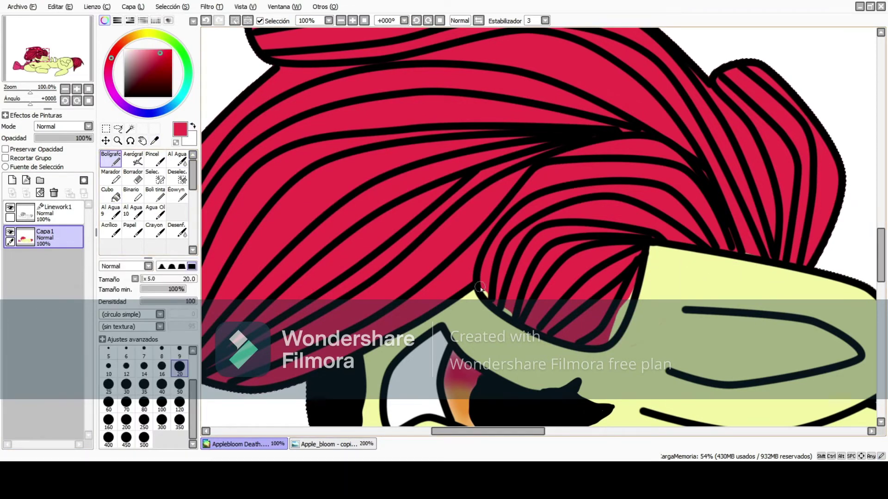
{"action": "left_click_drag", "start_coordinate": [629, 295], "coordinate": [614, 326]}
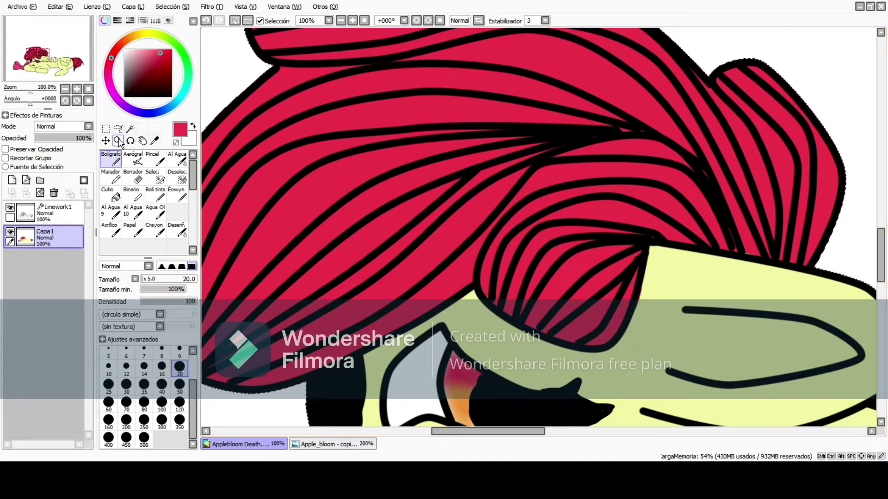
{"action": "left_click", "coordinate": [154, 141]}
{"action": "left_click", "coordinate": [655, 301]}
{"action": "key", "text": "n"}
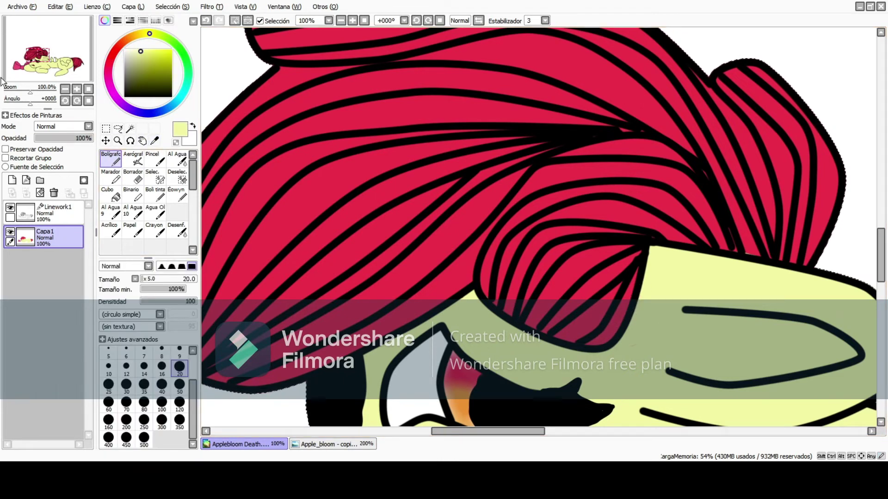
- Fill the two pointed shapes along the pony's back with pale cream, separating them from the body with pen strokes
{"action": "left_click", "coordinate": [58, 59]}
{"action": "left_click", "coordinate": [284, 283], "text": "alt"}
{"action": "left_click_drag", "start_coordinate": [359, 262], "coordinate": [437, 285]}
{"action": "key", "text": "g"}
{"action": "left_click", "coordinate": [342, 217]}
{"action": "left_click", "coordinate": [472, 234]}
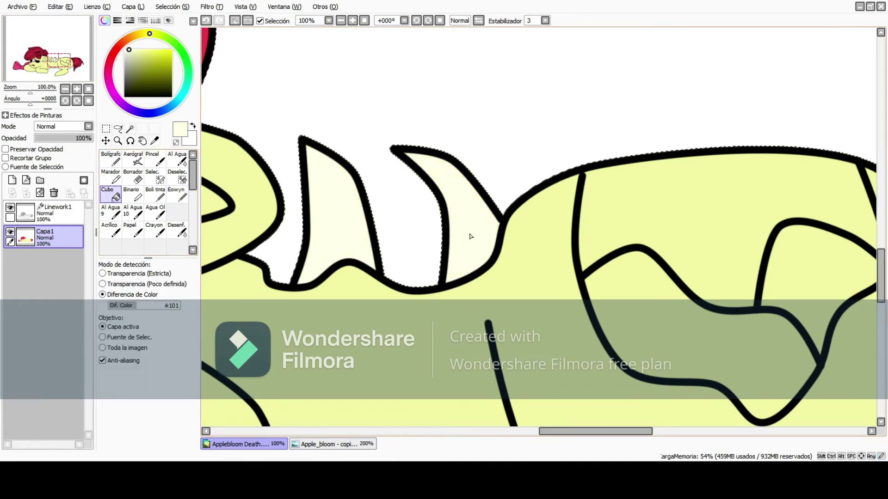
{"action": "left_click", "coordinate": [283, 311], "text": "alt"}
{"action": "key", "text": "n"}
{"action": "key", "text": "ctrl+alt+space"}
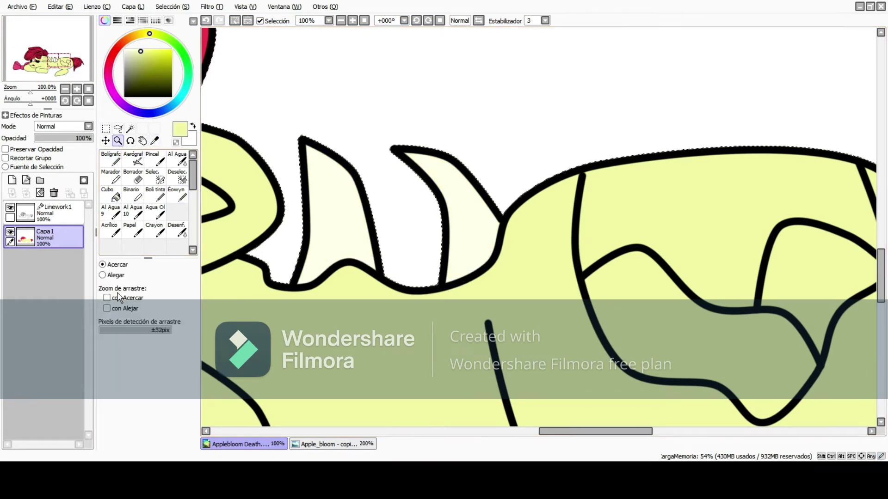
{"action": "left_click", "coordinate": [446, 302]}
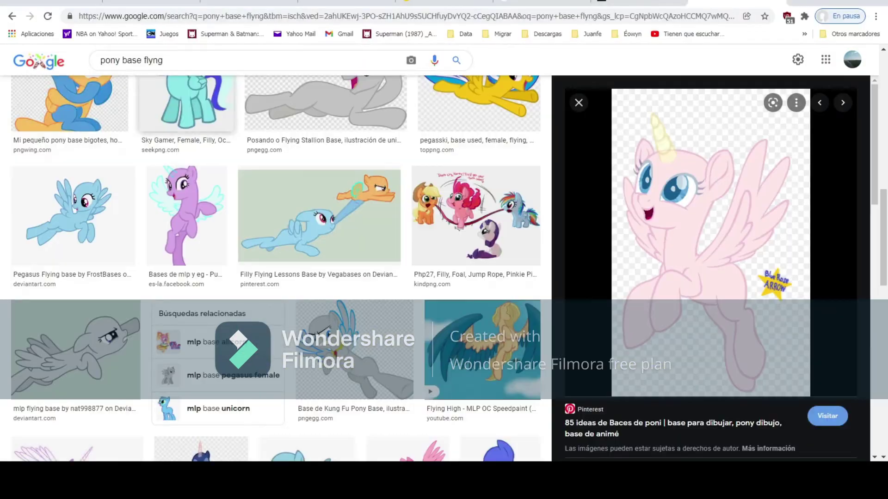
- Switch to the browser and search Google Images for "bosque arboles de noche"
{"action": "type", "text": "bosque arbo"}
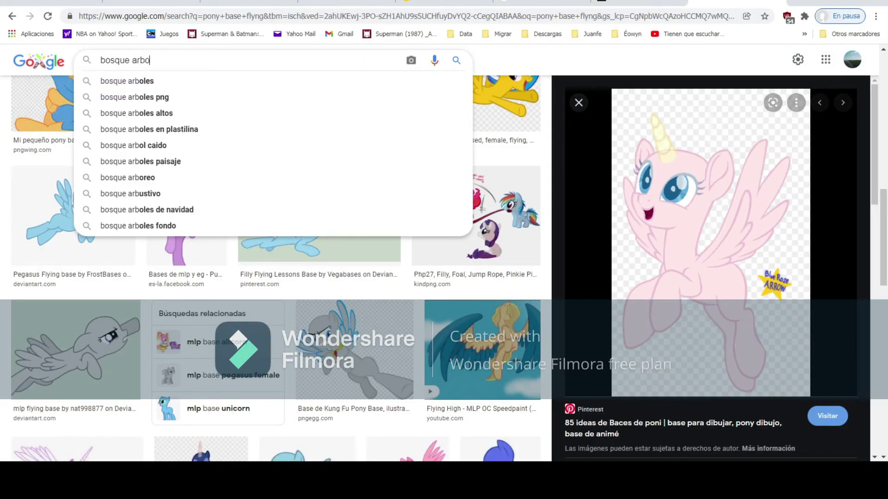
{"action": "type", "text": "les de noche"}
{"action": "key", "text": "Return"}
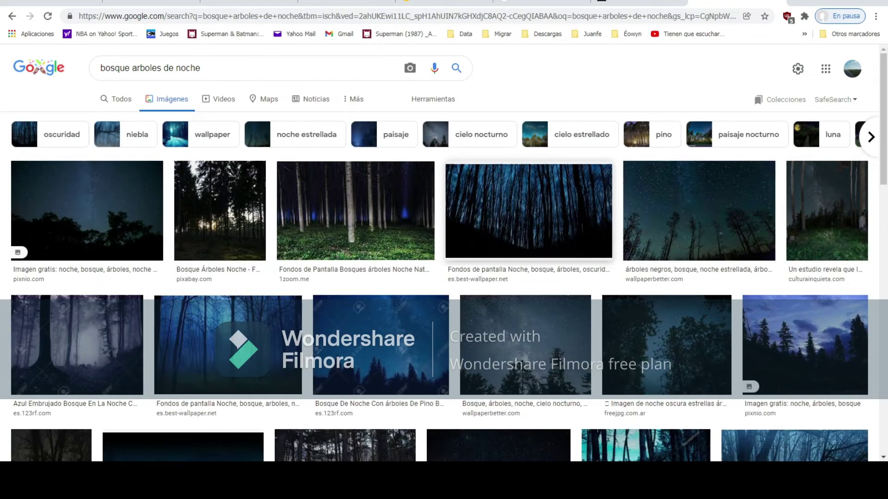
- Look through the forest image results and narrow the Google Images search to "bosque de noche"
{"action": "scroll", "coordinate": [495, 362], "scroll_direction": "down", "scroll_amount": 5}
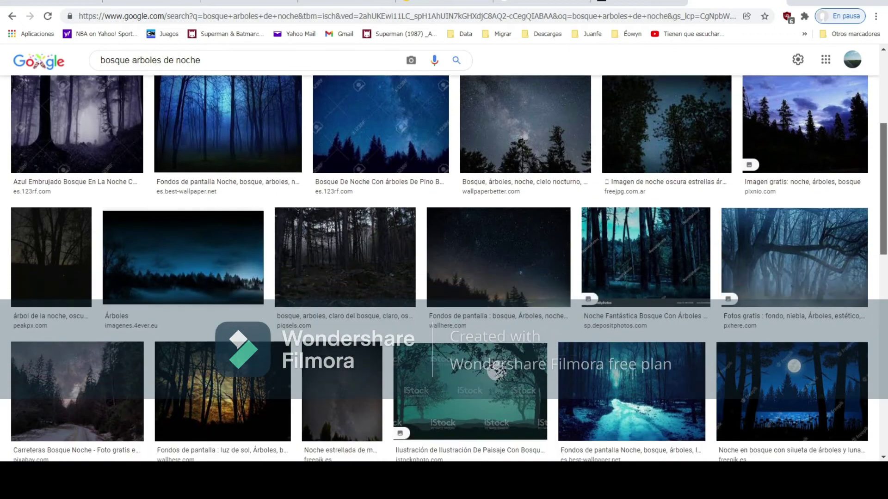
{"action": "scroll", "coordinate": [444, 268], "scroll_direction": "down", "scroll_amount": 5}
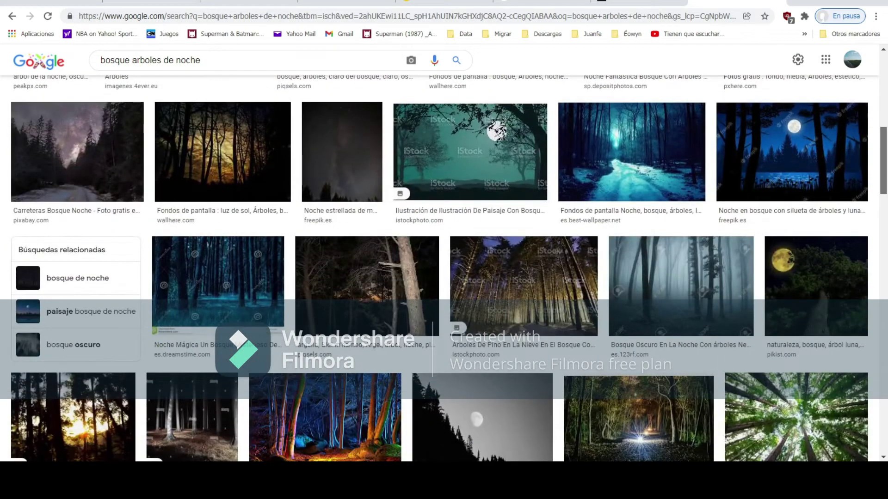
{"action": "scroll", "coordinate": [443, 268], "scroll_direction": "down", "scroll_amount": 2}
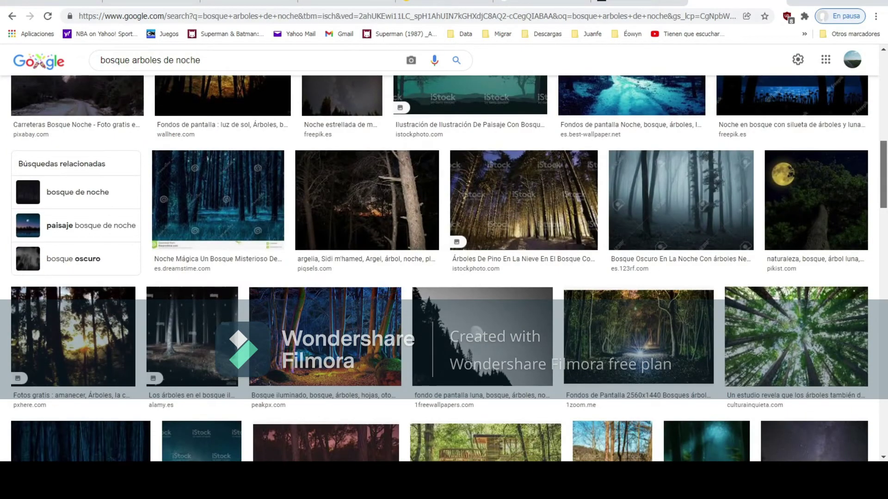
{"action": "scroll", "coordinate": [443, 268], "scroll_direction": "down", "scroll_amount": 3}
{"action": "double_click", "coordinate": [138, 60]}
{"action": "key", "text": "BackSpace"}
{"action": "key", "text": "Return"}
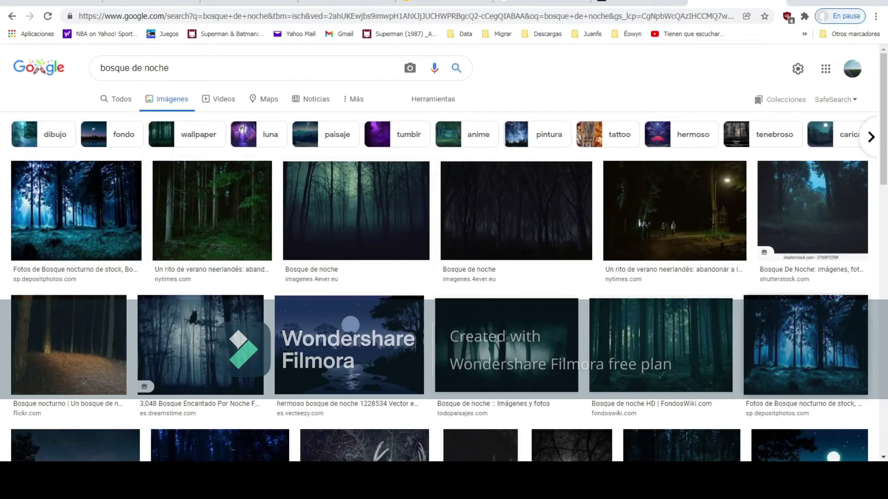
- Preview the nearly black "Bosque de noche" image and examine its related images
{"action": "scroll", "coordinate": [444, 253], "scroll_direction": "down", "scroll_amount": 1}
{"action": "scroll", "coordinate": [509, 208], "scroll_direction": "up", "scroll_amount": 1}
{"action": "left_click", "coordinate": [509, 208]}
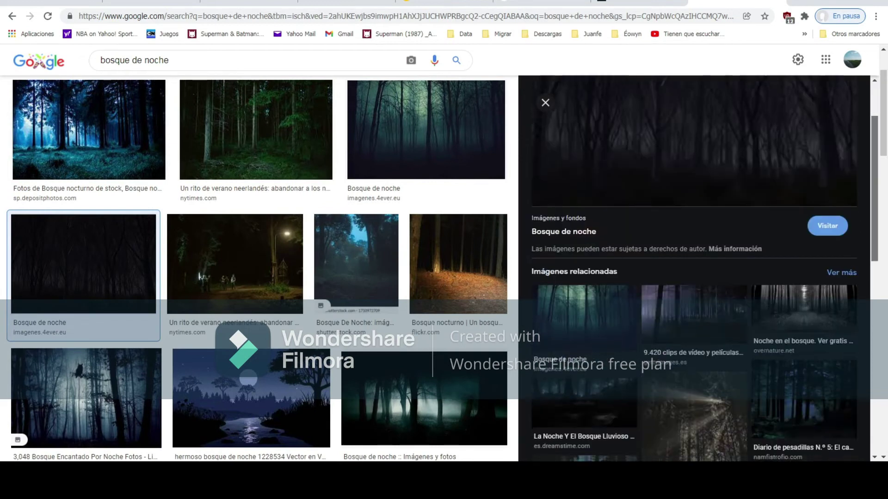
{"action": "scroll", "coordinate": [693, 268], "scroll_direction": "down", "scroll_amount": 2}
{"action": "scroll", "coordinate": [694, 269], "scroll_direction": "down", "scroll_amount": 3}
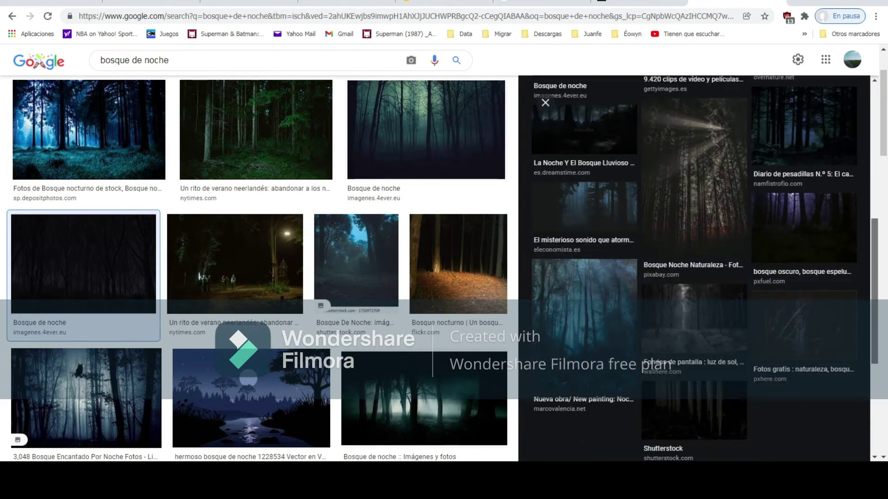
{"action": "scroll", "coordinate": [693, 268], "scroll_direction": "up", "scroll_amount": 6}
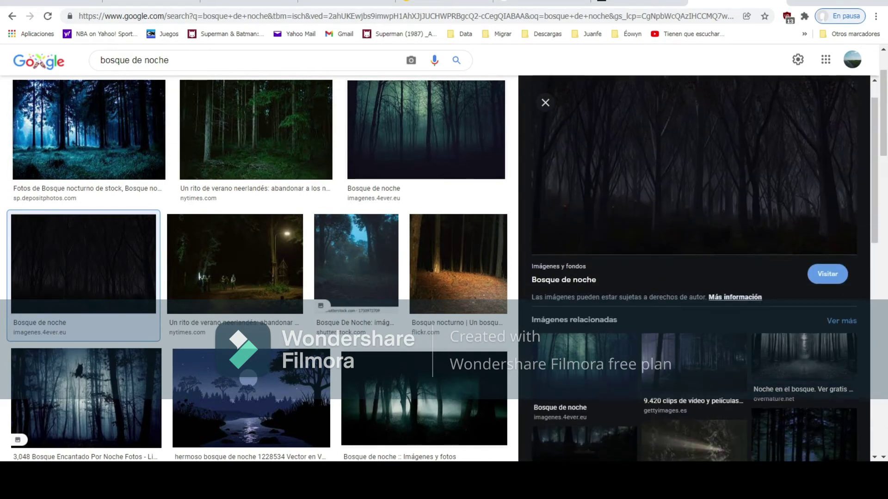
- Copy the dark green night forest image, switch to PaintTool SAI and paste it into the Applebloom drawing
{"action": "key", "text": "Left"}
{"action": "right_click", "coordinate": [683, 206]}
{"action": "key", "text": "Escape"}
{"action": "key", "text": "Right"}
{"action": "right_click", "coordinate": [533, 120]}
{"action": "left_click", "coordinate": [555, 240]}
{"action": "key", "text": "alt+Tab"}
{"action": "left_click", "coordinate": [59, 7]}
{"action": "left_click", "coordinate": [60, 52]}
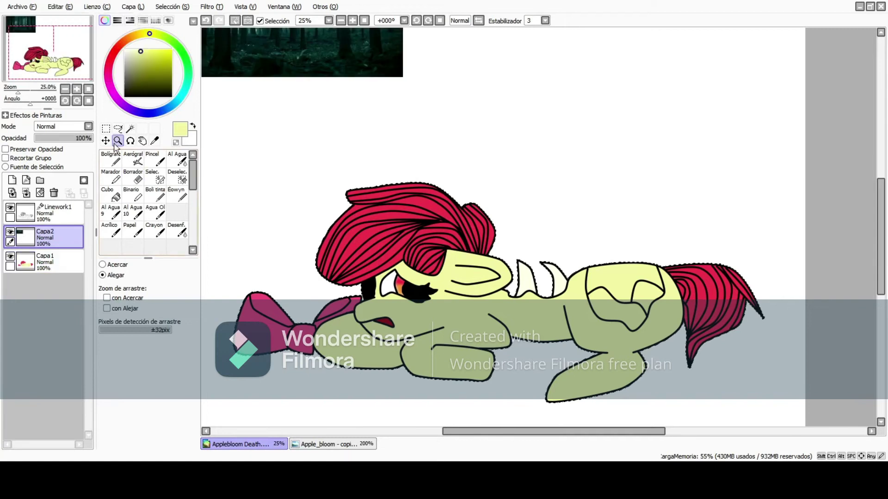
- Move the pasted forest layer Capa2 beneath the pony's colour layer Capa1
{"action": "left_click", "coordinate": [217, 277]}
{"action": "left_click_drag", "start_coordinate": [51, 237], "coordinate": [42, 271]}
{"action": "left_click", "coordinate": [118, 128]}
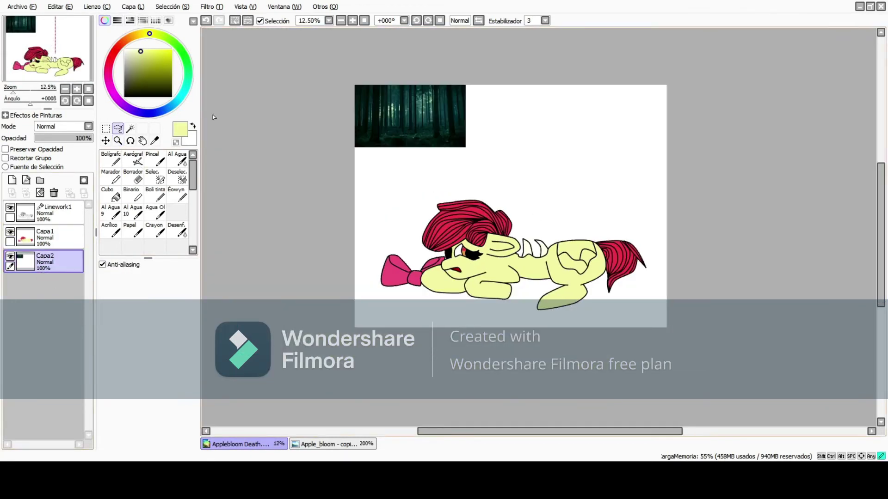
- Transform the forest image on Capa2, enlarging it and moving it down until it covers the whole canvas
{"action": "left_click", "coordinate": [61, 252]}
{"action": "left_click", "coordinate": [133, 6]}
{"action": "left_click", "coordinate": [153, 188]}
{"action": "left_click_drag", "start_coordinate": [465, 147], "coordinate": [736, 343]}
{"action": "left_click_drag", "start_coordinate": [354, 85], "coordinate": [251, 43]}
{"action": "left_click_drag", "start_coordinate": [445, 153], "coordinate": [431, 145]}
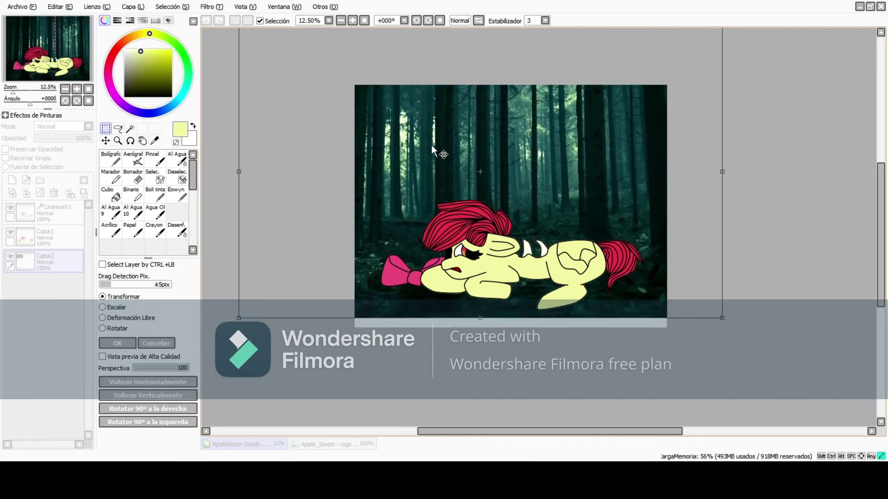
{"action": "left_click_drag", "start_coordinate": [486, 313], "coordinate": [487, 347]}
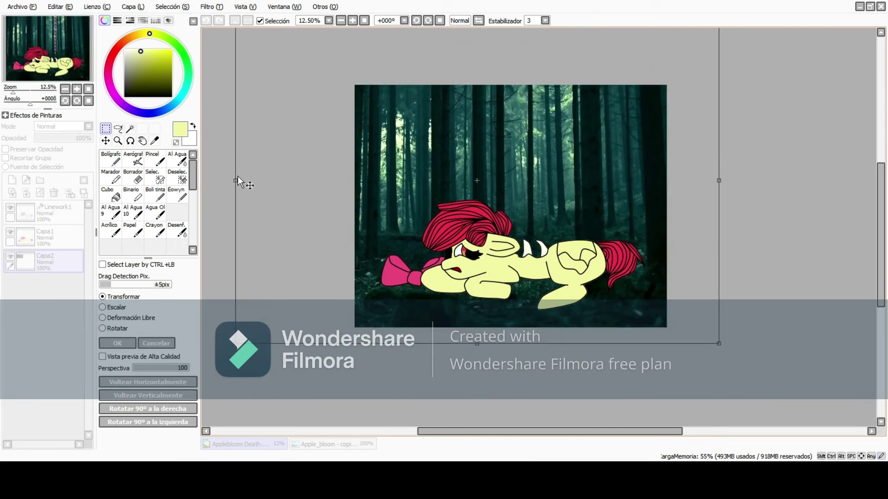
- Stretch the forest image wider past both sides of the canvas, reposition it and apply the transformation
{"action": "left_click_drag", "start_coordinate": [238, 180], "coordinate": [22, 180]}
{"action": "left_click_drag", "start_coordinate": [717, 180], "coordinate": [826, 181]}
{"action": "left_click_drag", "start_coordinate": [453, 313], "coordinate": [501, 296]}
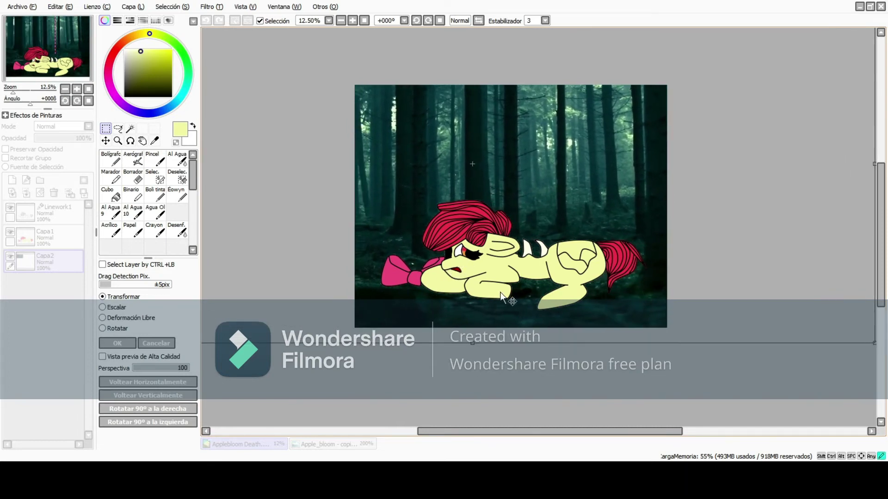
{"action": "left_click", "coordinate": [122, 347]}
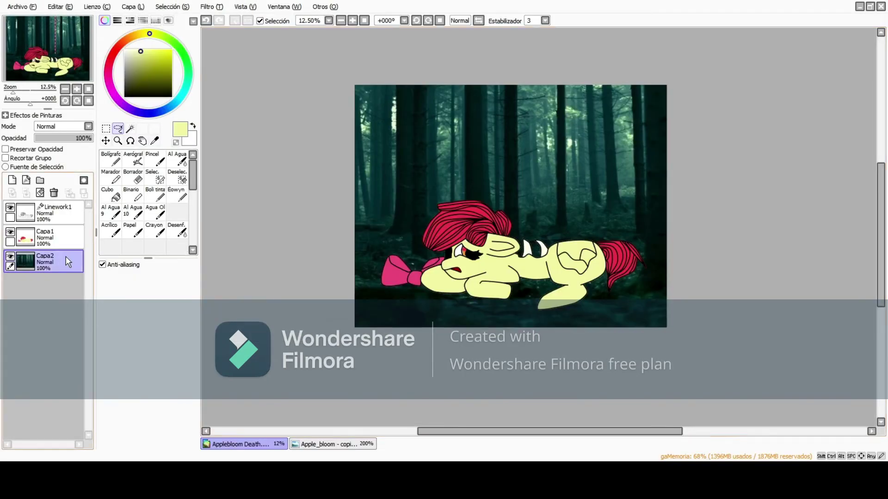
- Fill the flank wound on Capa1 with dark red using the size 500 pen, then its lower patches with lighter brick red
{"action": "left_click", "coordinate": [55, 213]}
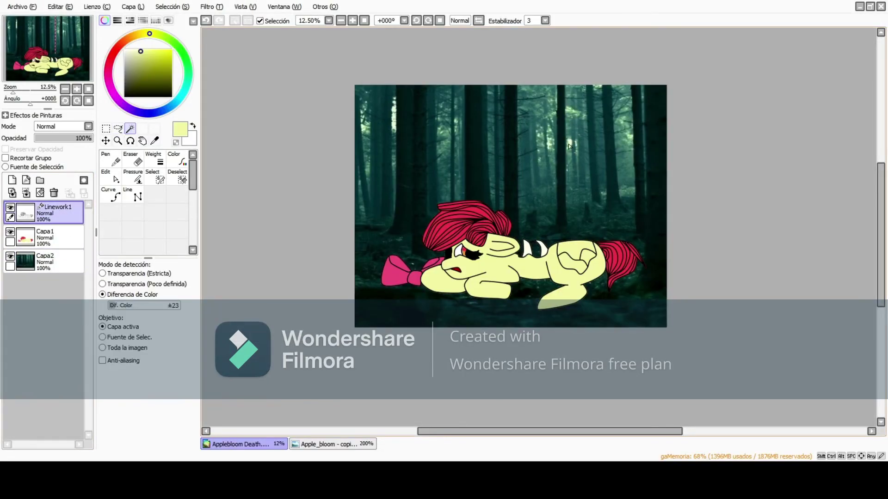
{"action": "left_click", "coordinate": [576, 262]}
{"action": "left_click", "coordinate": [51, 237]}
{"action": "left_click", "coordinate": [120, 45]}
{"action": "left_click", "coordinate": [165, 72]}
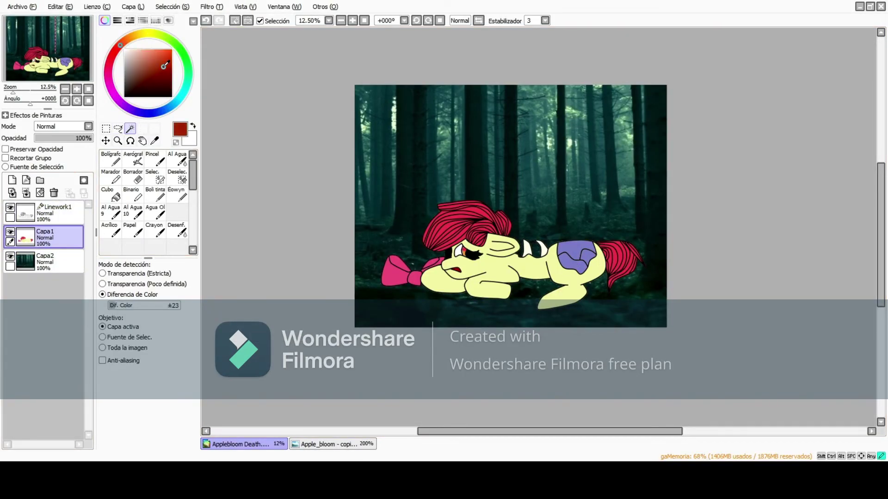
{"action": "left_click", "coordinate": [111, 159]}
{"action": "left_click", "coordinate": [144, 439]}
{"action": "left_click_drag", "start_coordinate": [571, 252], "coordinate": [592, 273]}
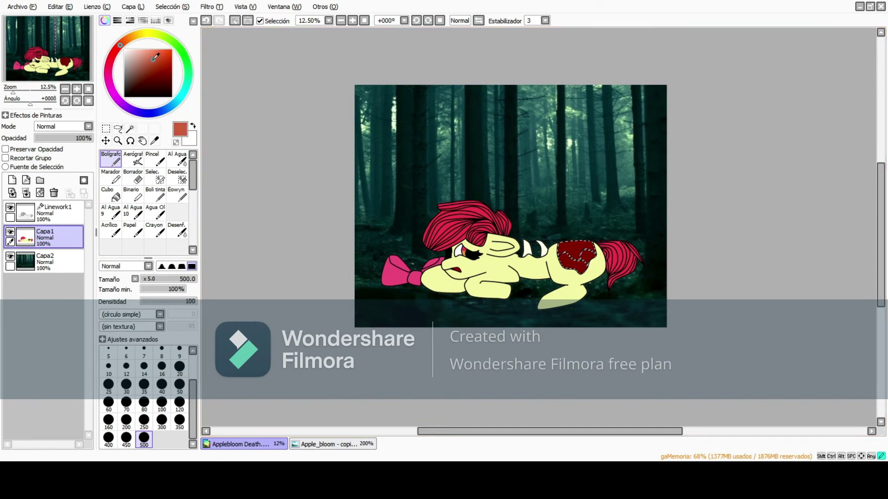
{"action": "left_click", "coordinate": [111, 193]}
{"action": "left_click", "coordinate": [121, 128]}
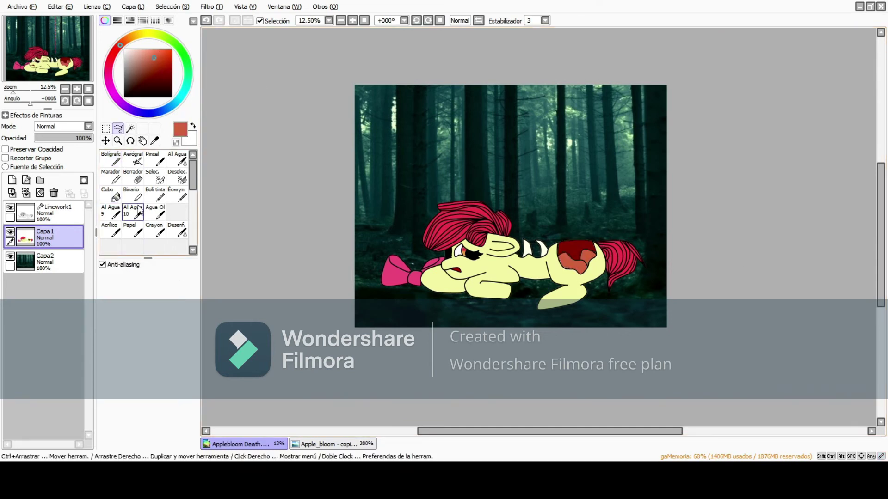
- Select the area outside the pony from Linework1 at colour difference 169 and erase stray colour there on Capa1 with the size 500 eraser
{"action": "left_click", "coordinate": [51, 213]}
{"action": "left_click", "coordinate": [130, 129]}
{"action": "left_click", "coordinate": [413, 190]}
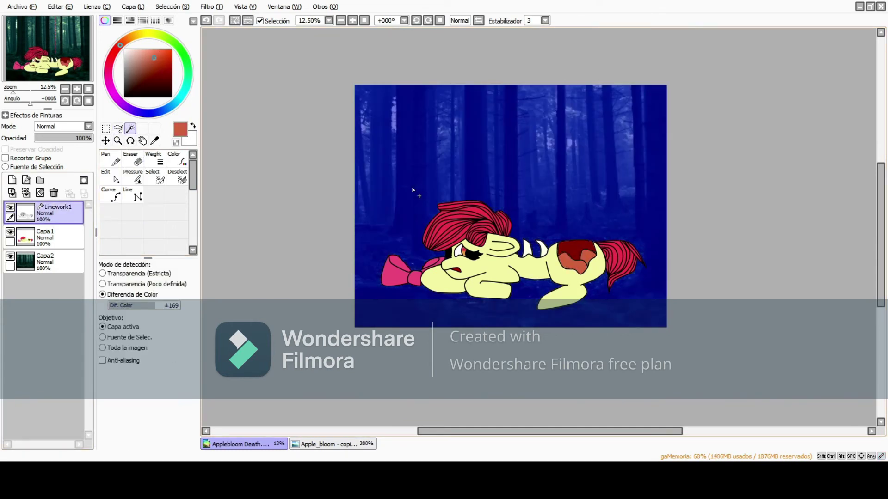
{"action": "left_click", "coordinate": [117, 140]}
{"action": "left_click", "coordinate": [444, 257]}
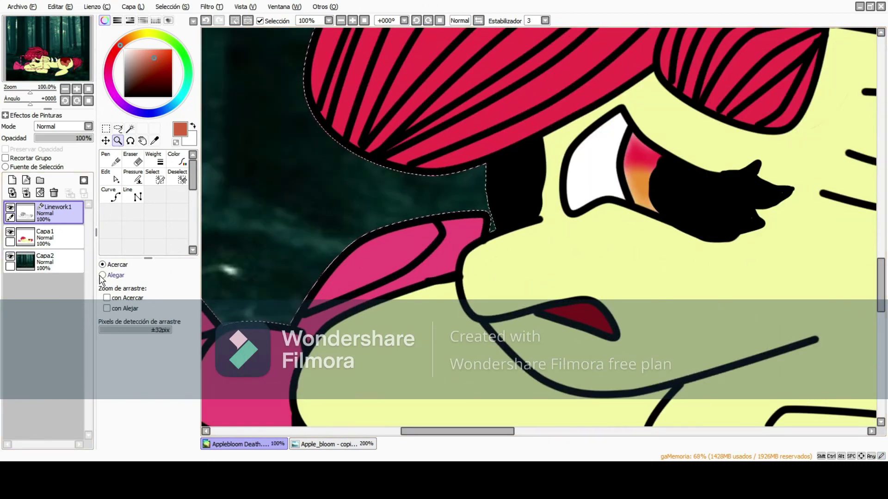
{"action": "scroll", "coordinate": [353, 278], "scroll_direction": "down", "scroll_amount": 5}
{"action": "left_click", "coordinate": [60, 237]}
{"action": "key", "text": "e"}
{"action": "left_click", "coordinate": [144, 440]}
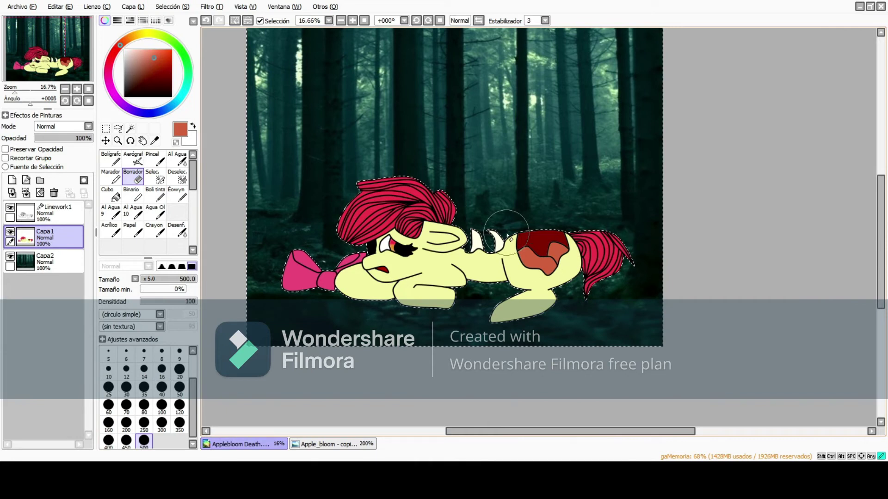
- Add a layer above Capa1, invert the selection to the pony and paint dark green shading over it with the pen
{"action": "left_click", "coordinate": [132, 7]}
{"action": "left_click", "coordinate": [143, 18]}
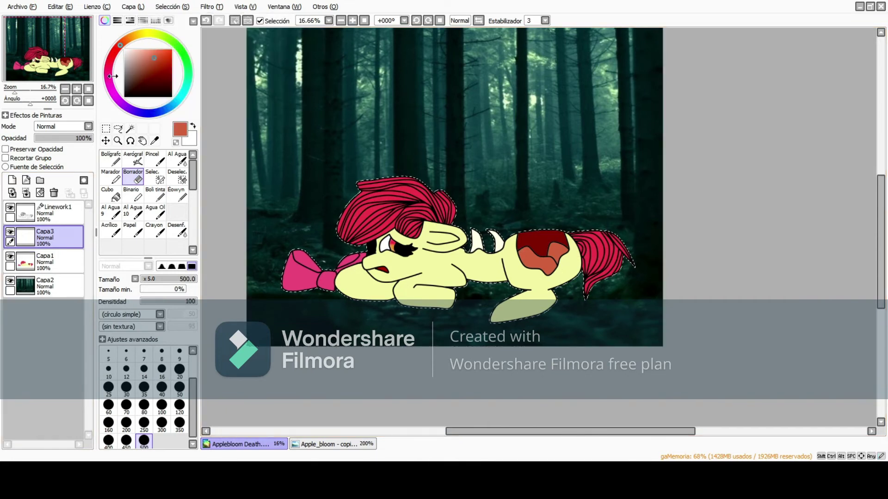
{"action": "left_click", "coordinate": [133, 36]}
{"action": "left_click", "coordinate": [111, 160]}
{"action": "left_click", "coordinate": [188, 71]}
{"action": "left_click", "coordinate": [167, 89]}
{"action": "mouse_move", "coordinate": [352, 218]}
{"action": "left_mouse_down"}
{"action": "mouse_move", "coordinate": [440, 209]}
{"action": "mouse_move", "coordinate": [498, 247]}
{"action": "mouse_move", "coordinate": [612, 279]}
{"action": "mouse_move", "coordinate": [527, 326]}
{"action": "mouse_move", "coordinate": [405, 325]}
{"action": "mouse_move", "coordinate": [225, 273]}
{"action": "mouse_move", "coordinate": [408, 310]}
{"action": "mouse_move", "coordinate": [400, 290]}
{"action": "mouse_move", "coordinate": [318, 273]}
{"action": "mouse_move", "coordinate": [389, 224]}
{"action": "mouse_move", "coordinate": [442, 243]}
{"action": "mouse_move", "coordinate": [393, 207]}
{"action": "left_mouse_up"}
- Soften the dark green shading across the pony with the Desenf. brush at size 500 and clear the selection
{"action": "left_click", "coordinate": [177, 230]}
{"action": "scroll", "coordinate": [153, 430], "scroll_direction": "down", "scroll_amount": 1}
{"action": "left_click", "coordinate": [144, 441]}
{"action": "mouse_move", "coordinate": [651, 262]}
{"action": "left_mouse_down"}
{"action": "mouse_move", "coordinate": [464, 282]}
{"action": "mouse_move", "coordinate": [557, 274]}
{"action": "left_mouse_up"}
{"action": "left_click", "coordinate": [118, 128]}
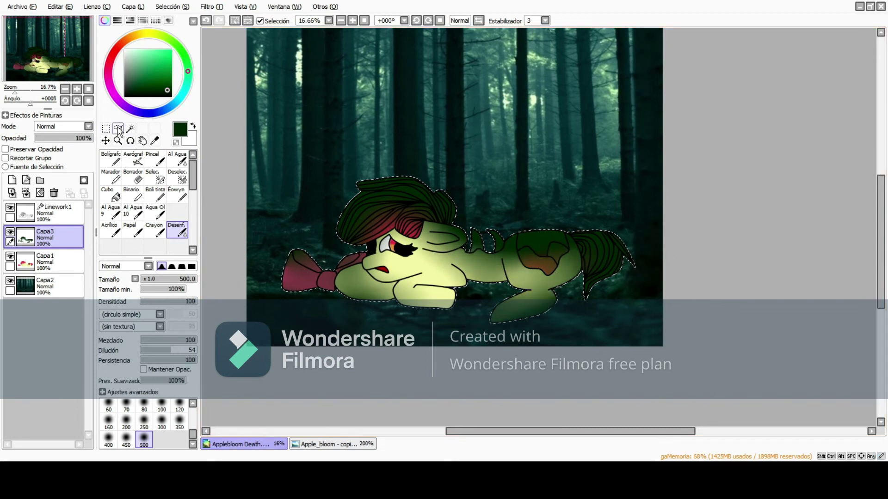
- Move the green shading layer Capa3 below Capa1 and add a new empty layer above Capa1
{"action": "left_click_drag", "start_coordinate": [37, 261], "coordinate": [37, 234]}
{"action": "left_click", "coordinate": [37, 234]}
{"action": "left_click", "coordinate": [12, 180]}
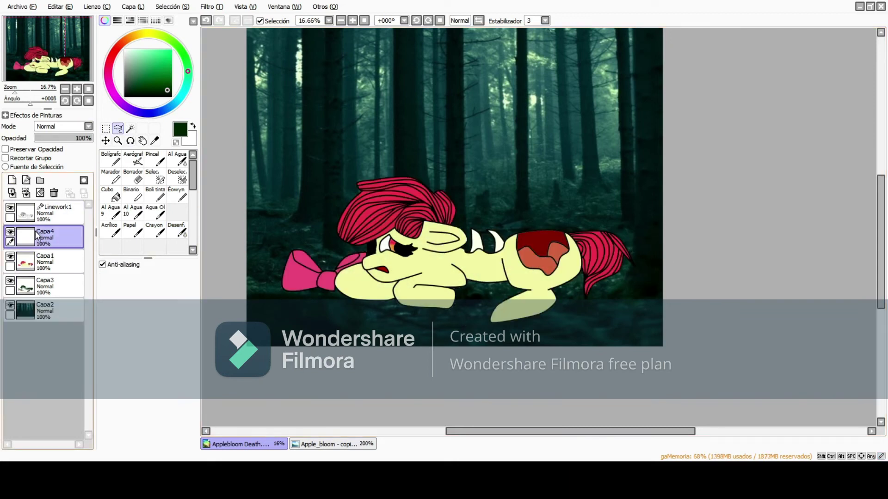
- Select the pony's coat from Capa1 and paint reddish-brown shadows along the body's edges on Capa4 with the size 100 pen
{"action": "left_click", "coordinate": [37, 261]}
{"action": "left_click", "coordinate": [130, 128]}
{"action": "left_click", "coordinate": [374, 257]}
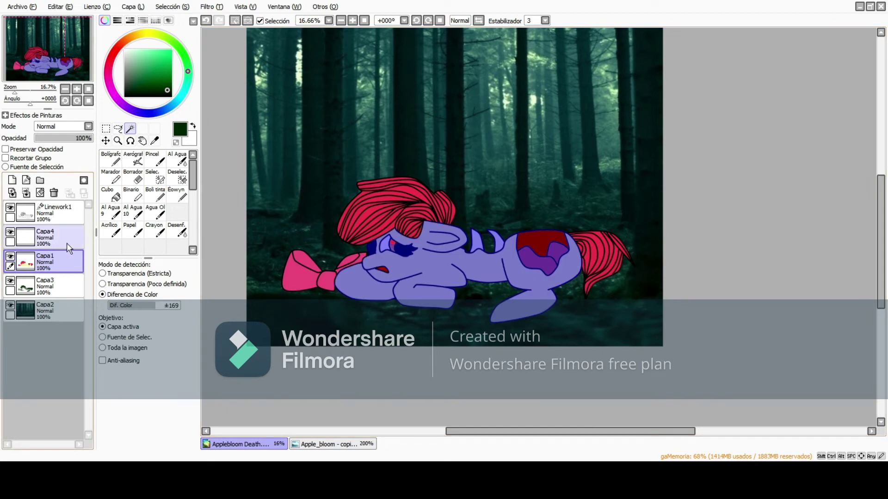
{"action": "left_click", "coordinate": [44, 238]}
{"action": "left_click", "coordinate": [154, 140]}
{"action": "left_click_drag", "start_coordinate": [150, 31], "coordinate": [116, 49]}
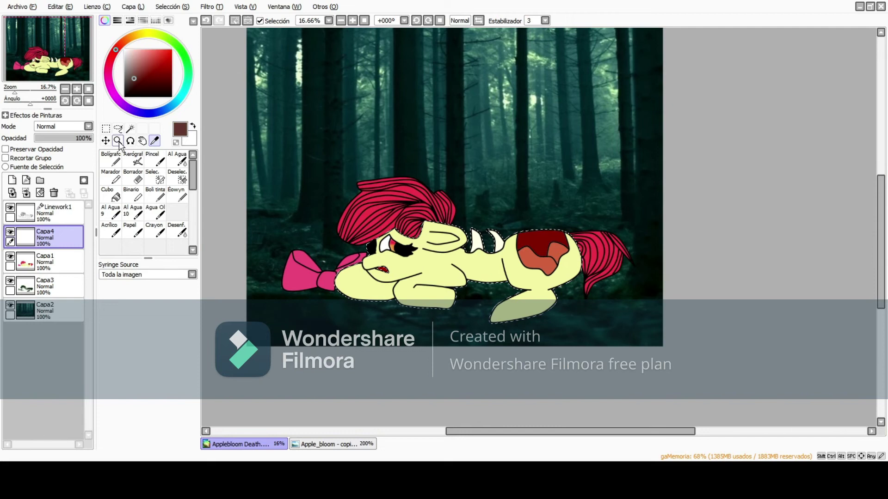
{"action": "left_click", "coordinate": [111, 160]}
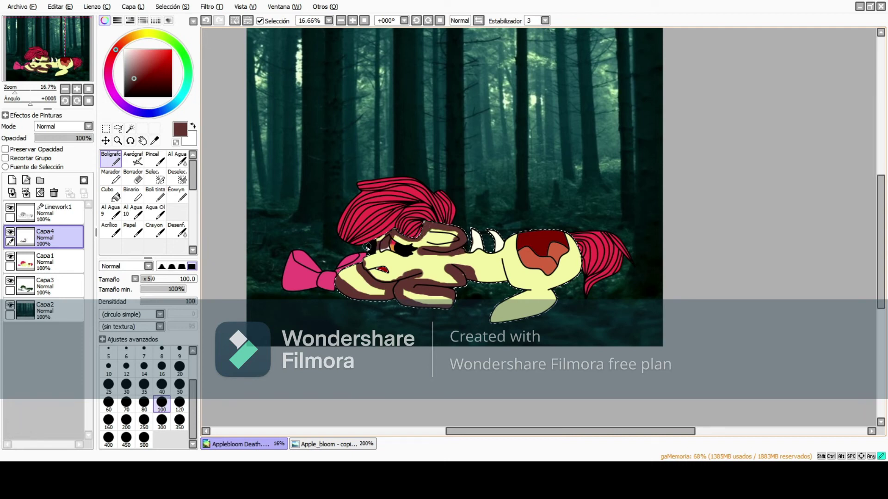
{"action": "mouse_move", "coordinate": [469, 223]}
{"action": "left_mouse_down"}
{"action": "mouse_move", "coordinate": [488, 229]}
{"action": "mouse_move", "coordinate": [477, 254]}
{"action": "left_mouse_up"}
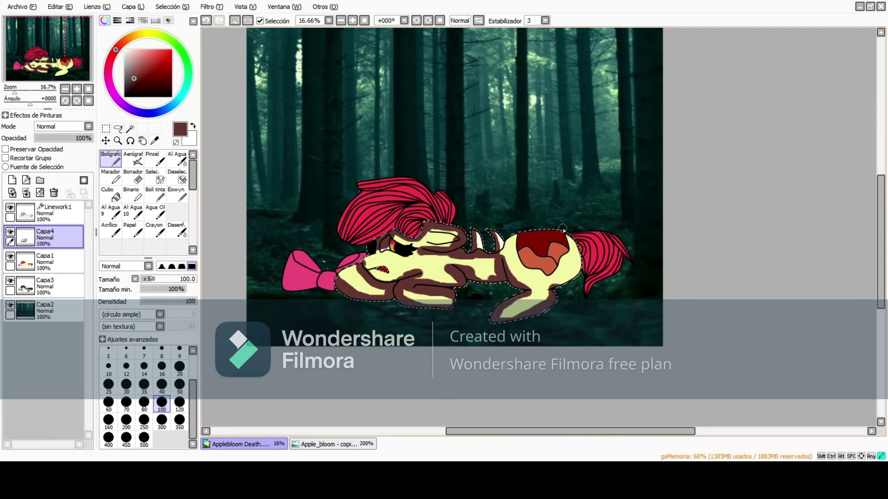
- Blend the reddish-brown shadows over the head, body and legs with the Desenf. brush at size 160
{"action": "left_click", "coordinate": [177, 229]}
{"action": "left_click", "coordinate": [109, 420]}
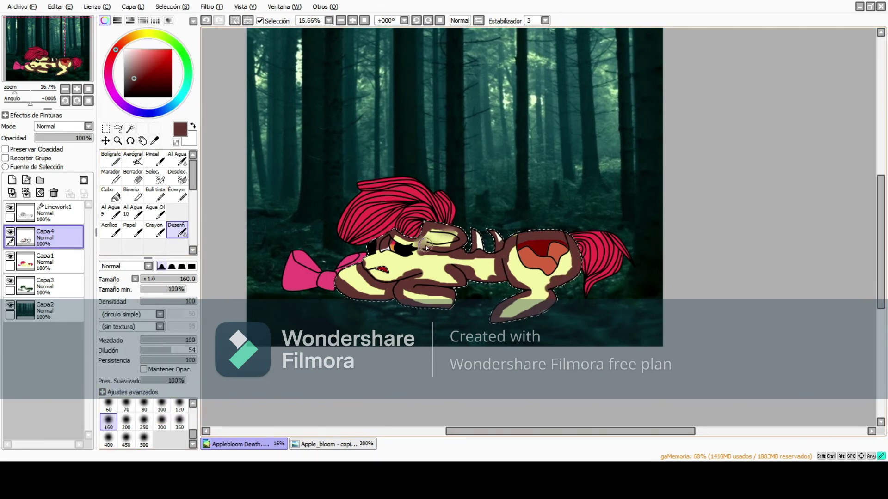
{"action": "left_click_drag", "start_coordinate": [444, 250], "coordinate": [432, 232]}
{"action": "mouse_move", "coordinate": [364, 262]}
{"action": "left_mouse_down"}
{"action": "mouse_move", "coordinate": [371, 291]}
{"action": "mouse_move", "coordinate": [376, 282]}
{"action": "mouse_move", "coordinate": [489, 280]}
{"action": "mouse_move", "coordinate": [489, 266]}
{"action": "mouse_move", "coordinate": [476, 263]}
{"action": "mouse_move", "coordinate": [437, 303]}
{"action": "mouse_move", "coordinate": [474, 280]}
{"action": "mouse_move", "coordinate": [490, 223]}
{"action": "mouse_move", "coordinate": [472, 252]}
{"action": "mouse_move", "coordinate": [353, 284]}
{"action": "mouse_move", "coordinate": [480, 256]}
{"action": "mouse_move", "coordinate": [551, 288]}
{"action": "mouse_move", "coordinate": [501, 314]}
{"action": "mouse_move", "coordinate": [585, 244]}
{"action": "left_mouse_up"}
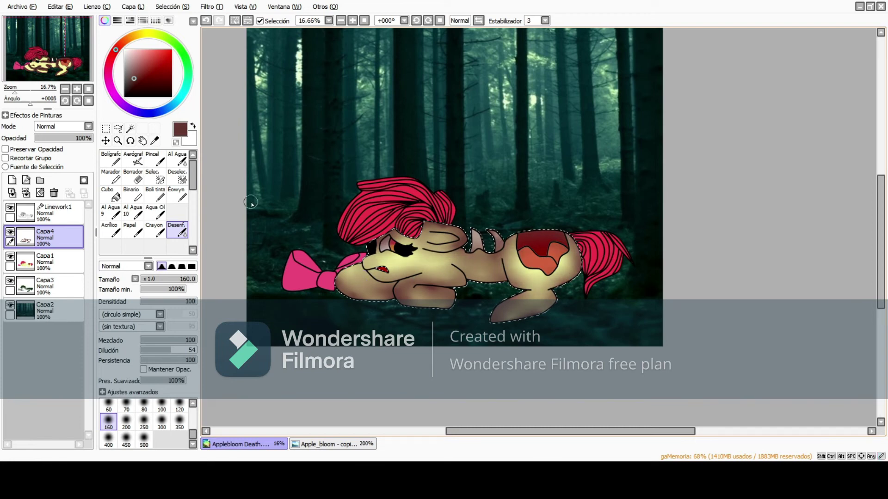
- Remove the mouth from the selection and add reddish-brown shadows beneath the muzzle and on the front leg with the size 100 pen
{"action": "left_click", "coordinate": [130, 128]}
{"action": "left_click", "coordinate": [177, 230]}
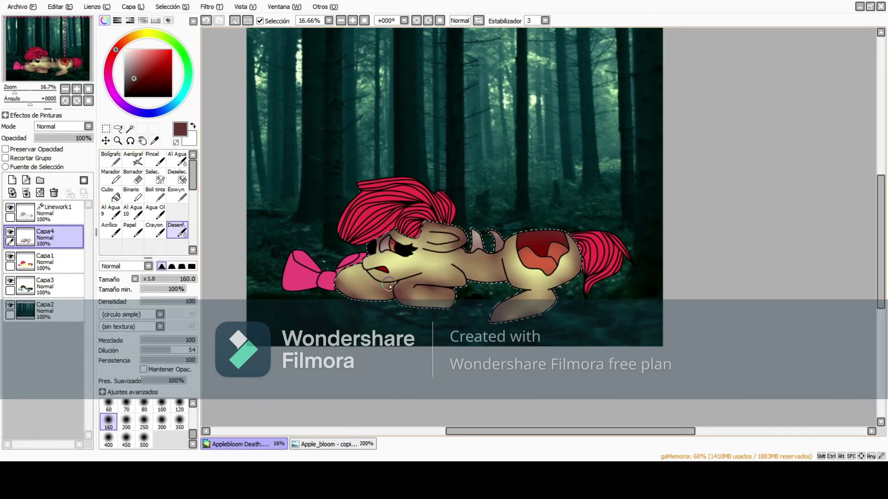
{"action": "key", "text": "n"}
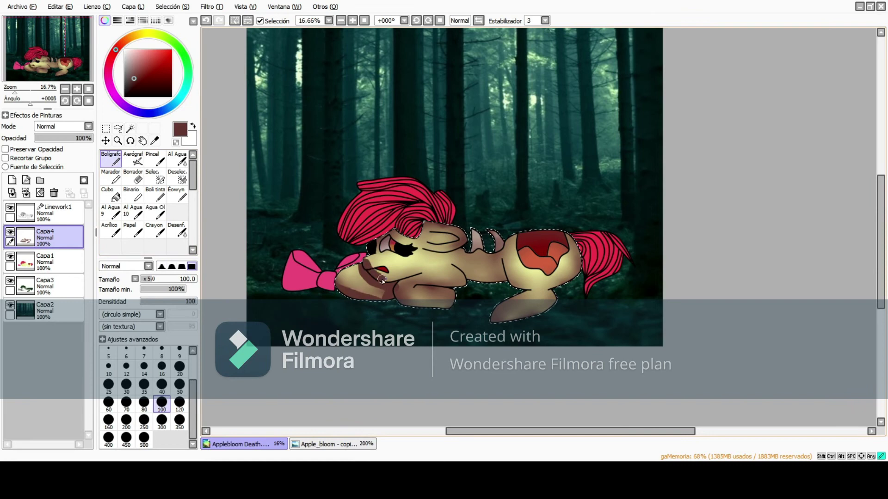
- Deepen the shadows on the head, front legs and torso with very dark maroon and blend them with the size 160 Desenf. brush
{"action": "left_click", "coordinate": [500, 240], "text": "alt"}
{"action": "left_click", "coordinate": [111, 195]}
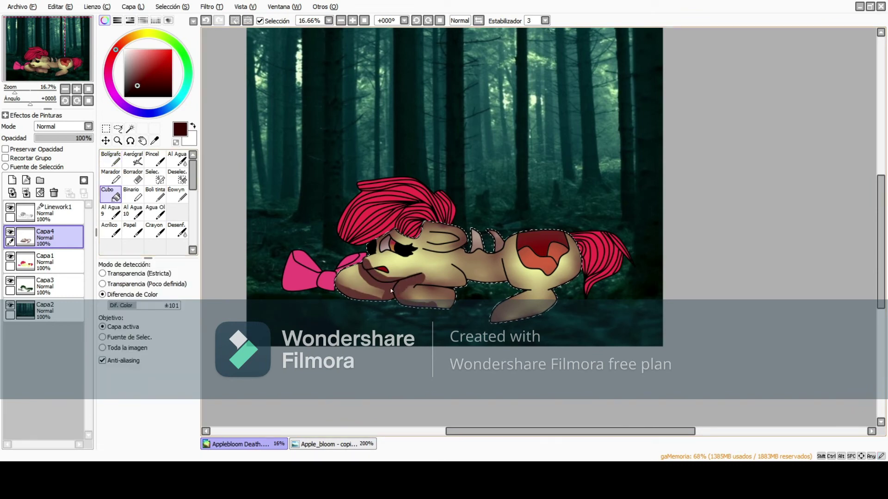
{"action": "left_click", "coordinate": [366, 252]}
{"action": "left_click", "coordinate": [185, 239]}
{"action": "mouse_move", "coordinate": [342, 277]}
{"action": "left_mouse_down"}
{"action": "mouse_move", "coordinate": [389, 277]}
{"action": "mouse_move", "coordinate": [430, 296]}
{"action": "mouse_move", "coordinate": [425, 272]}
{"action": "mouse_move", "coordinate": [453, 278]}
{"action": "mouse_move", "coordinate": [430, 301]}
{"action": "mouse_move", "coordinate": [418, 235]}
{"action": "left_mouse_up"}
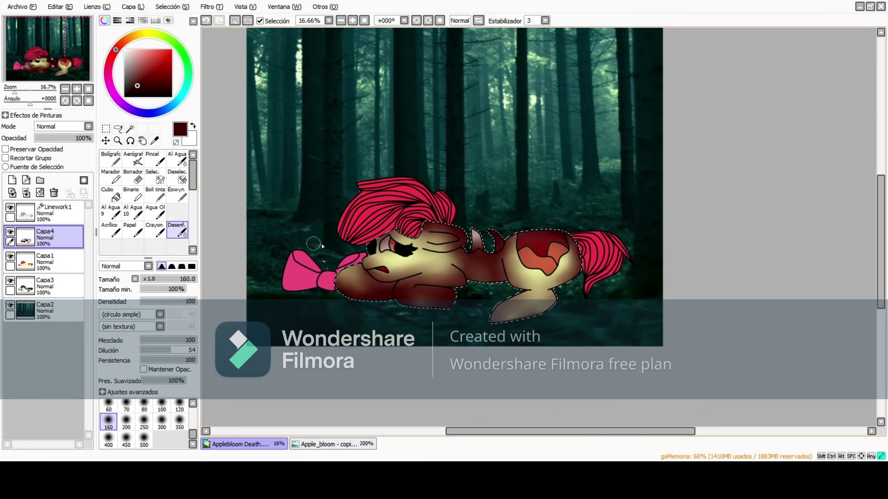
- Paint dark maroon shadows on the hind leg with the size 100 pen and blend them with the size 160 Desenf. brush
{"action": "key", "text": "n"}
{"action": "left_click_drag", "start_coordinate": [491, 318], "coordinate": [520, 315]}
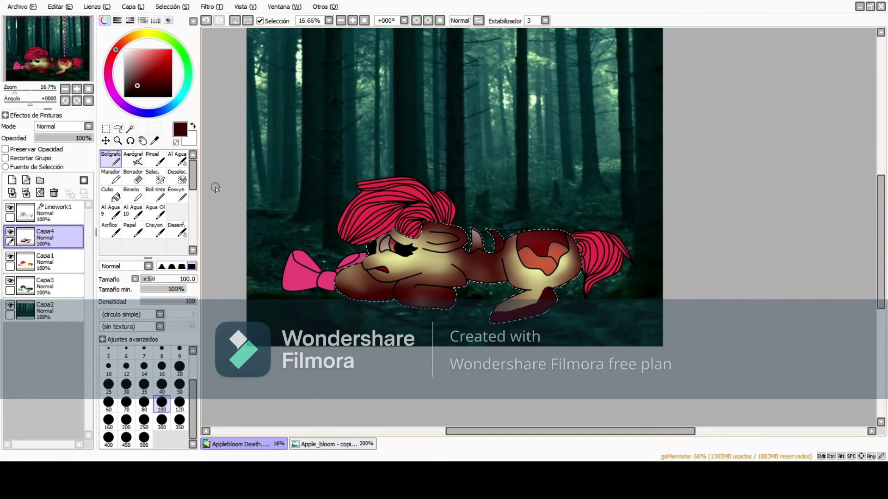
{"action": "key", "text": "b"}
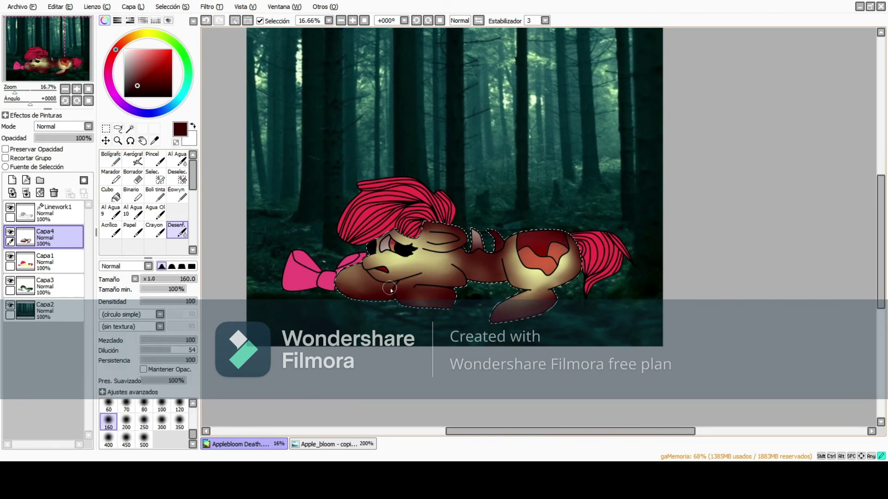
- Paint dark maroon shadows beneath the eye and across the haunch with the size 100 pen, and blend them with the size 160 Desenf. brush
{"action": "key", "text": "n"}
{"action": "key", "text": "b"}
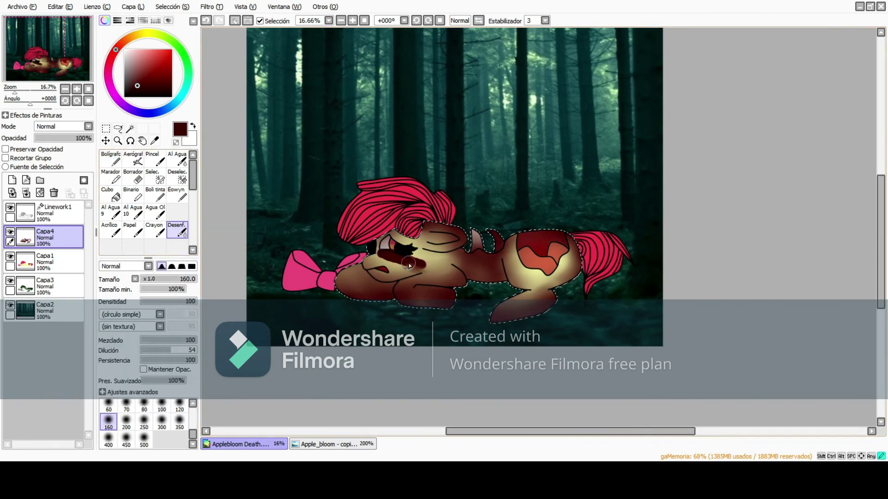
{"action": "key", "text": "n"}
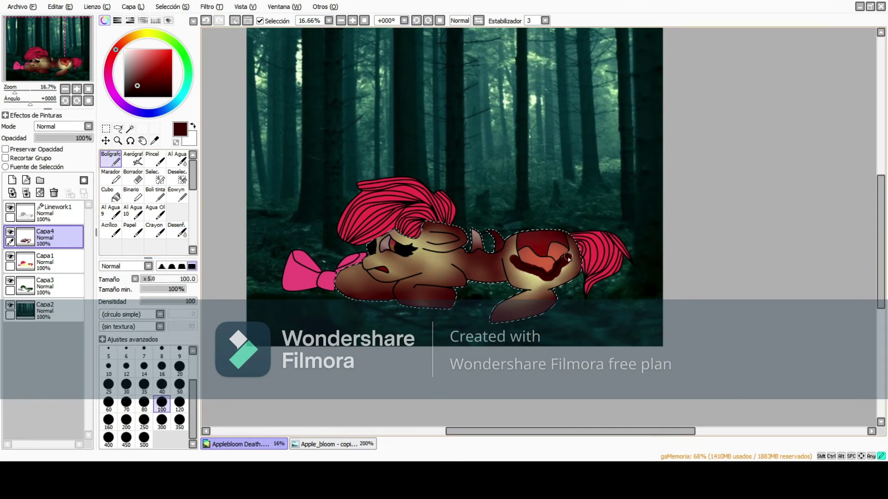
{"action": "key", "text": "b"}
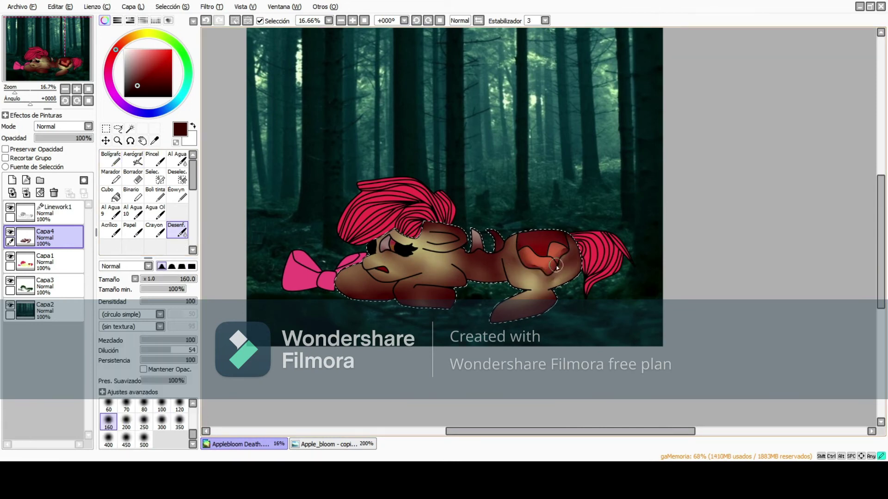
- On a new layer, paint near-black shadows over the torso and flank with the size 100 pen and blend them with the Desenf. brush
{"action": "left_click", "coordinate": [12, 180]}
{"action": "left_click", "coordinate": [478, 250], "text": "alt"}
{"action": "key", "text": "n"}
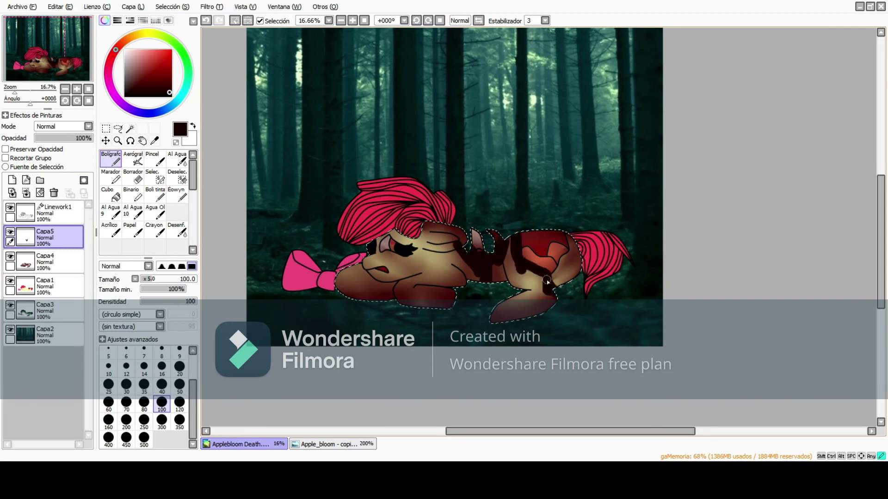
{"action": "key", "text": "b"}
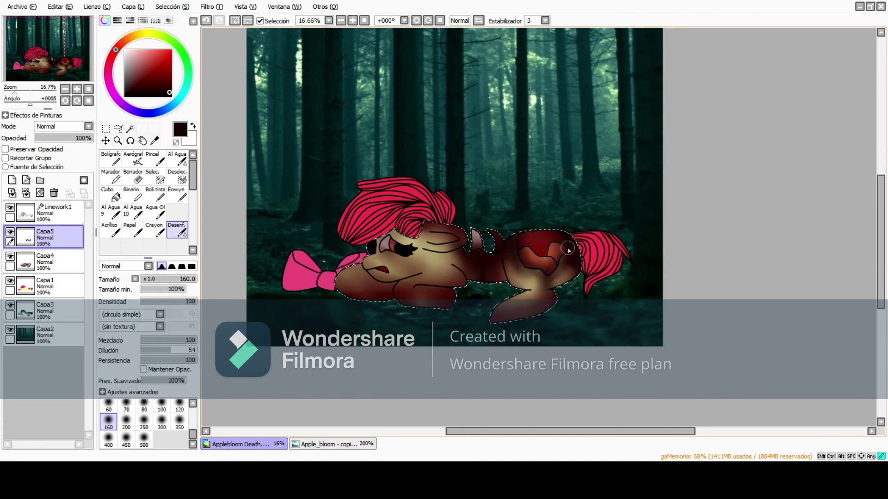
- Clear the selection, select the mane and tail areas from the Capa1 colour layer, and make Capa5 the active layer
{"action": "key", "text": "l"}
{"action": "key", "text": "ctrl+d"}
{"action": "left_click", "coordinate": [47, 261]}
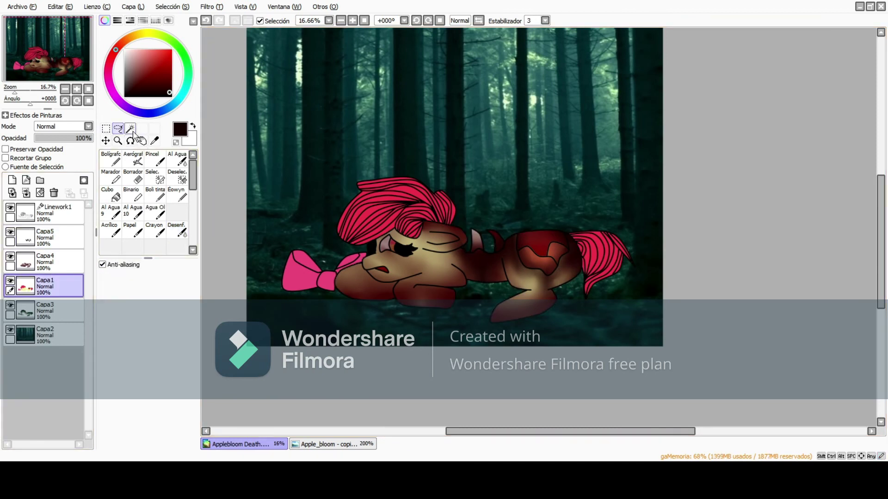
{"action": "left_click", "coordinate": [130, 128]}
{"action": "left_click", "coordinate": [398, 203]}
{"action": "left_click", "coordinate": [601, 259], "text": "shift"}
{"action": "left_click", "coordinate": [47, 237]}
{"action": "left_click", "coordinate": [157, 142]}
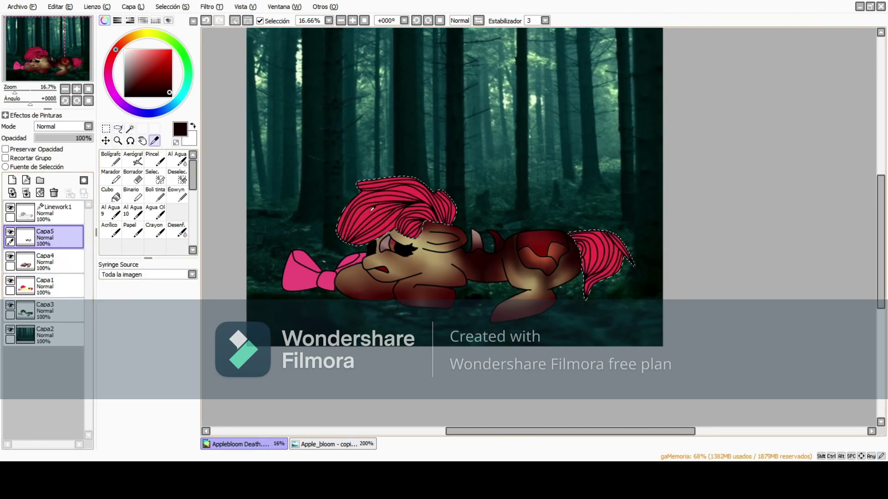
- Paint dark red shadows on the mane and tail with the size 300 pen and blend them with the size 160 Desenf. brush
{"action": "key", "text": "n"}
{"action": "left_click_drag", "start_coordinate": [451, 170], "coordinate": [446, 229]}
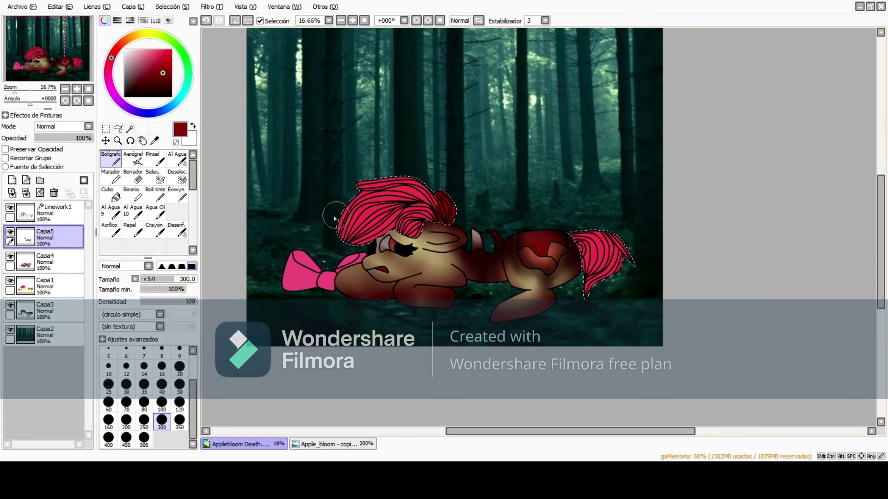
{"action": "left_click_drag", "start_coordinate": [335, 204], "coordinate": [351, 249]}
{"action": "left_click_drag", "start_coordinate": [404, 178], "coordinate": [407, 245]}
{"action": "left_click_drag", "start_coordinate": [587, 223], "coordinate": [590, 289]}
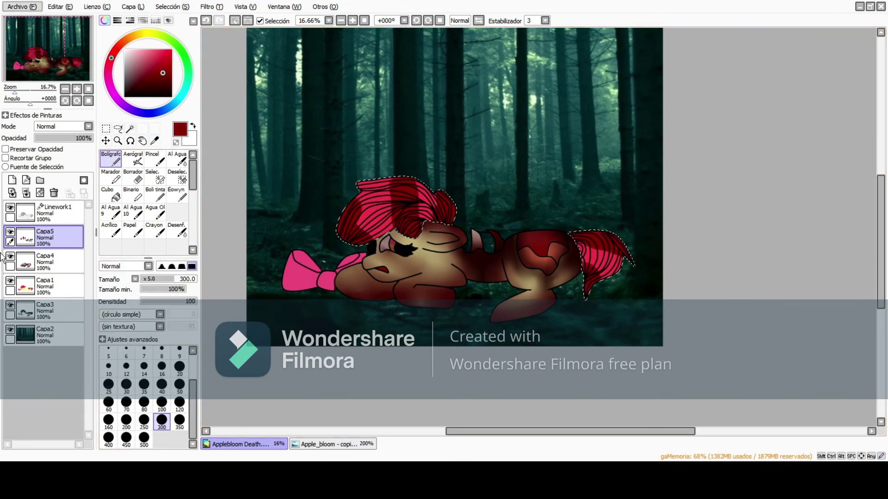
{"action": "key", "text": "r"}
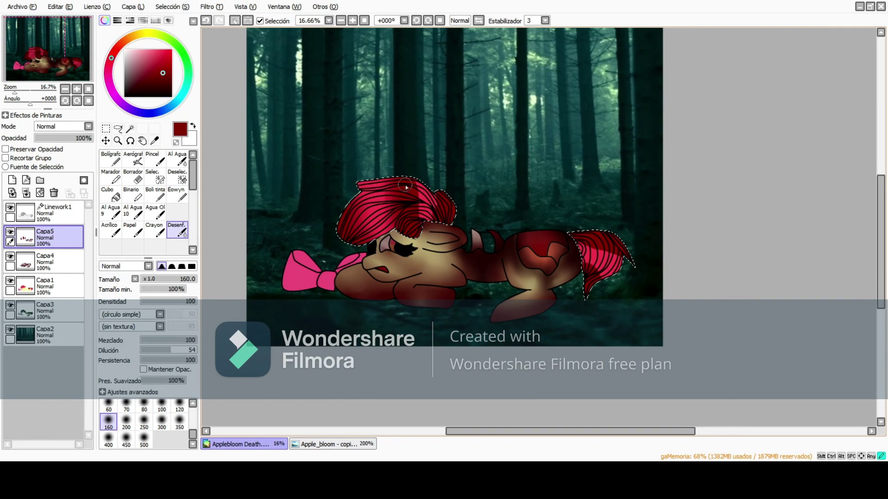
- Deepen the mane and tail shadows with a darker maroon using the size 300 pen, and blend them with the Desenf. brush
{"action": "left_click", "coordinate": [352, 197], "text": "alt"}
{"action": "key", "text": "n"}
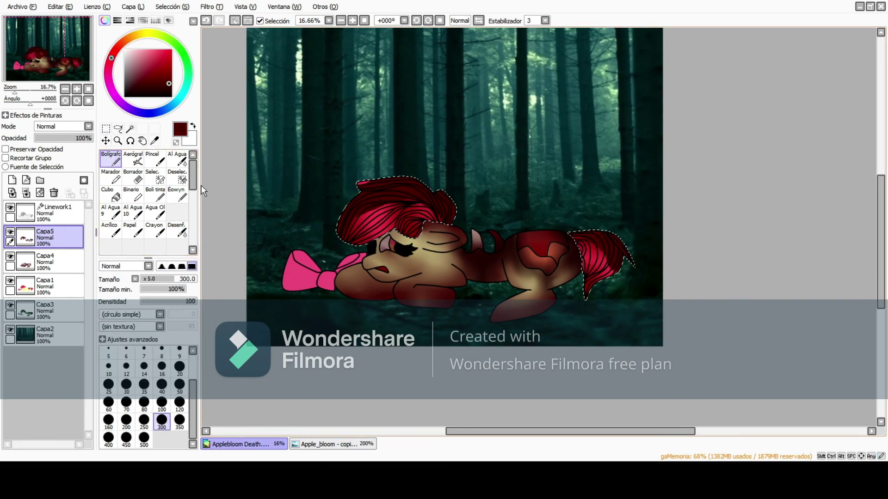
{"action": "key", "text": "r"}
- Replace the selection with the pink bow from the Capa1 colour layer, and make Capa5 the active layer
{"action": "key", "text": "ctrl+d"}
{"action": "left_click", "coordinate": [117, 128]}
{"action": "left_click", "coordinate": [45, 285]}
{"action": "left_click", "coordinate": [130, 128]}
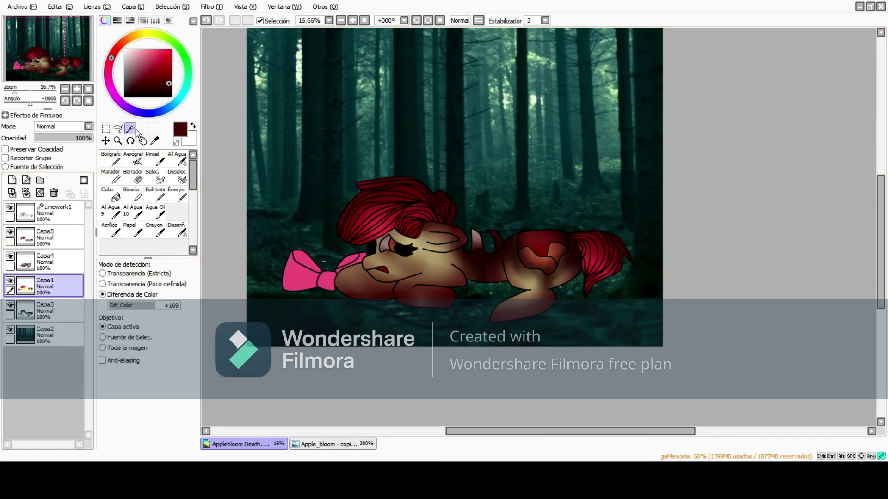
{"action": "left_click", "coordinate": [303, 272]}
{"action": "left_click", "coordinate": [45, 237]}
- Shade the bow in dark maroon with the size 300 pen, blend it with the size 250 Desenf. brush, and clear the selection
{"action": "key", "text": "n"}
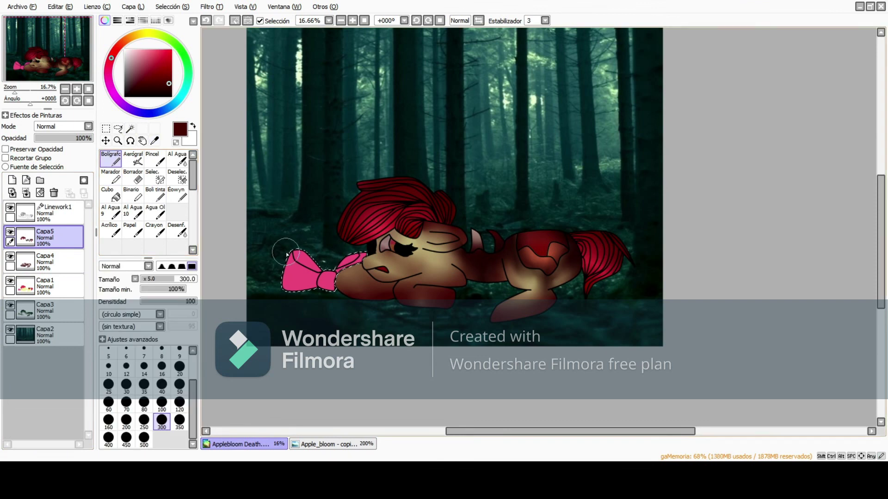
{"action": "left_click_drag", "start_coordinate": [286, 254], "coordinate": [319, 278]}
{"action": "key", "text": "r"}
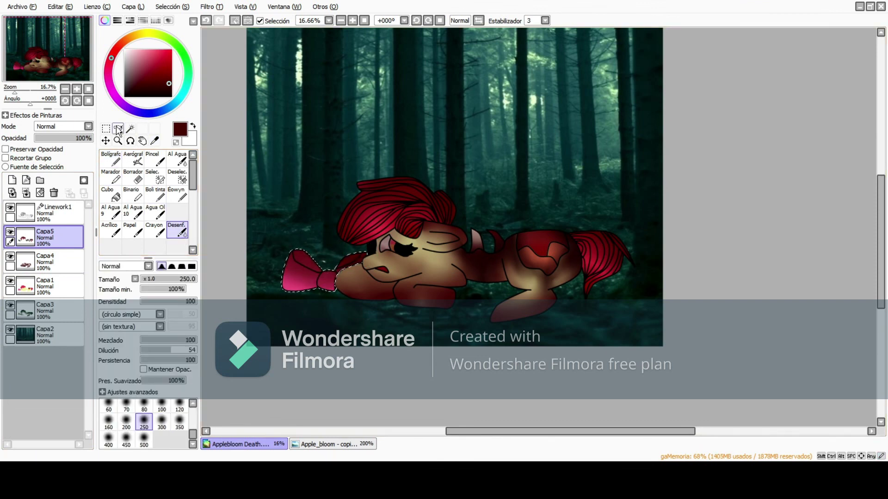
{"action": "left_click", "coordinate": [118, 130]}
{"action": "key", "text": "ctrl+d"}
- Move the green Capa3 layer directly beneath Linework1 and soften its green shading over the pony with the size 250 Desenf. brush
{"action": "left_click_drag", "start_coordinate": [45, 310], "coordinate": [61, 227]}
{"action": "left_click", "coordinate": [44, 213]}
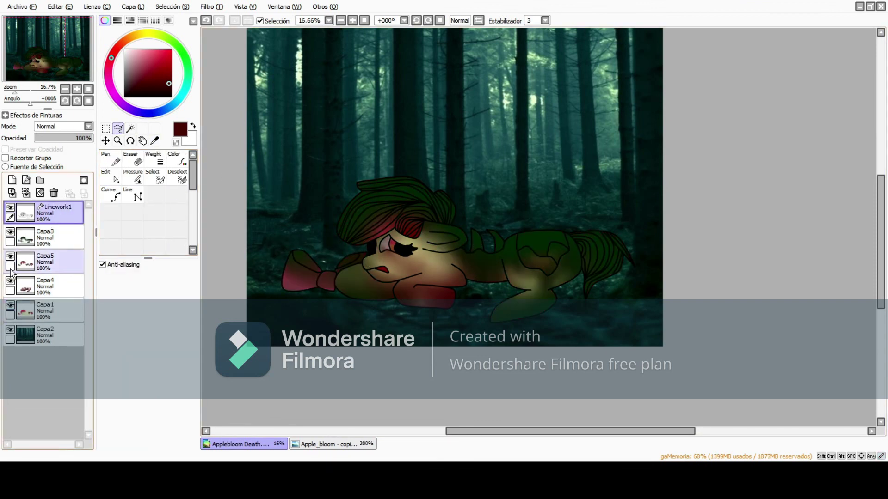
{"action": "left_click", "coordinate": [45, 237]}
{"action": "key", "text": "r"}
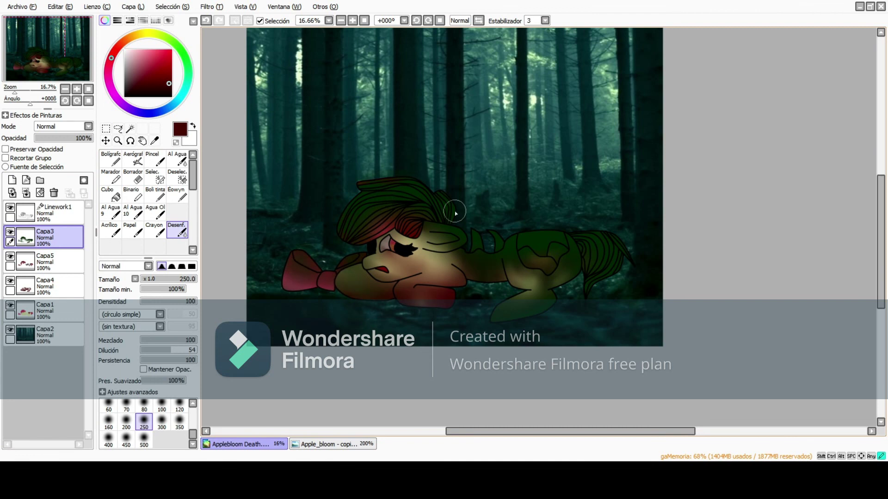
- Darken the forest background on Capa2 by setting its luminance to -42 with the Hue and Saturation filter
{"action": "left_click", "coordinate": [45, 334]}
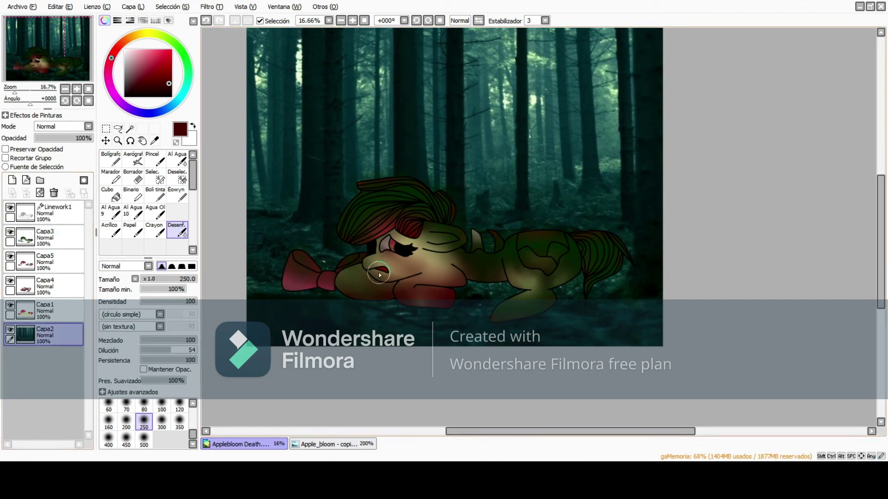
{"action": "left_click", "coordinate": [213, 5]}
{"action": "left_click", "coordinate": [231, 16]}
{"action": "left_click_drag", "start_coordinate": [720, 123], "coordinate": [682, 129]}
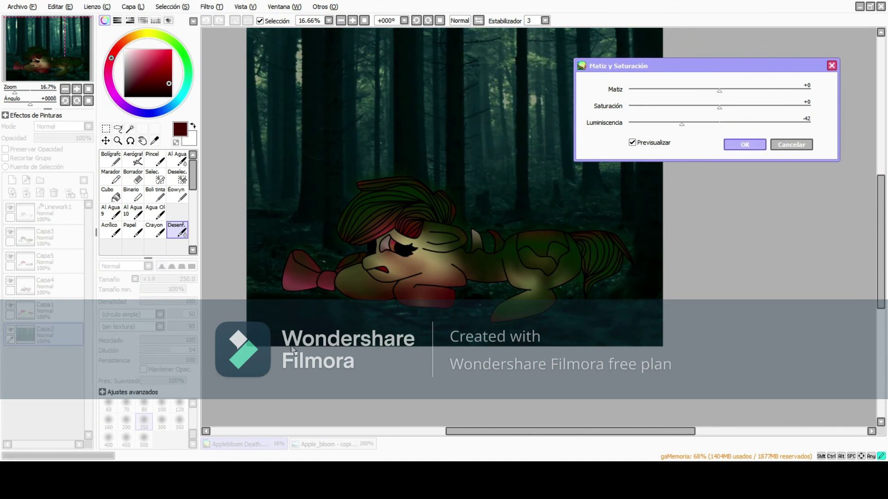
{"action": "key", "text": "Return"}
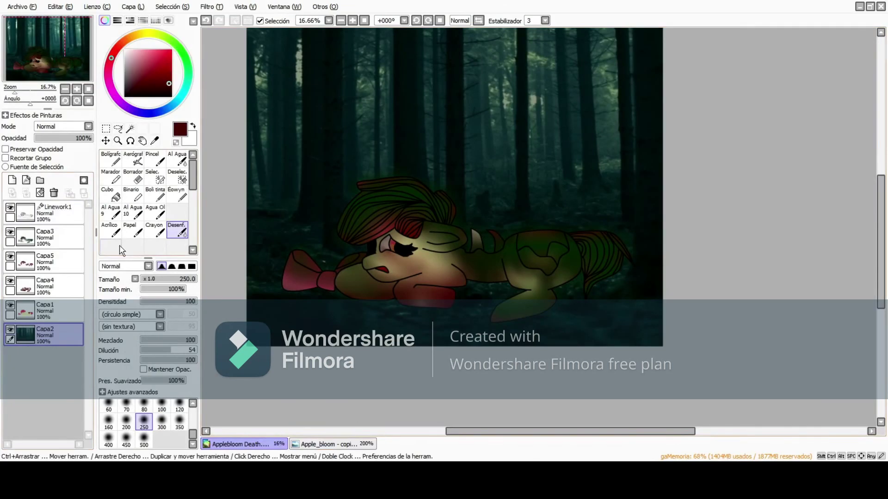
- Merge the linework, green overlay and shadow layers down into the pony's Capa1 colour layer, keeping the forest background separate
{"action": "left_click", "coordinate": [46, 212]}
{"action": "left_click", "coordinate": [26, 195]}
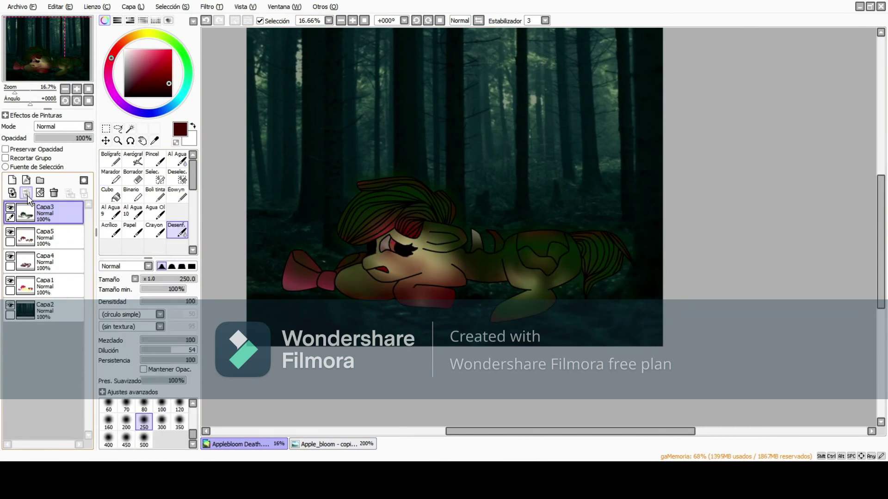
{"action": "left_click", "coordinate": [25, 195]}
{"action": "left_click", "coordinate": [26, 195]}
{"action": "left_click", "coordinate": [26, 195]}
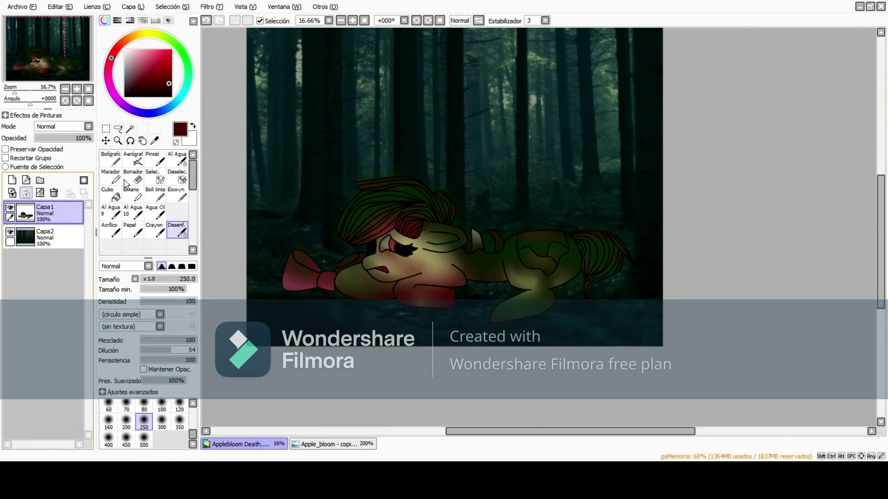